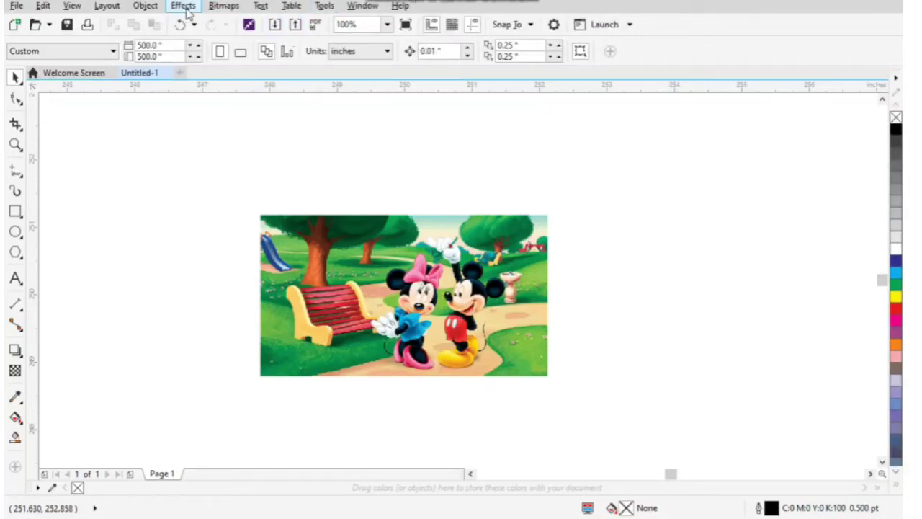
- Draw an empty rectangle beside the Mickey and Minnie park picture
click(21, 214)
click(65, 211)
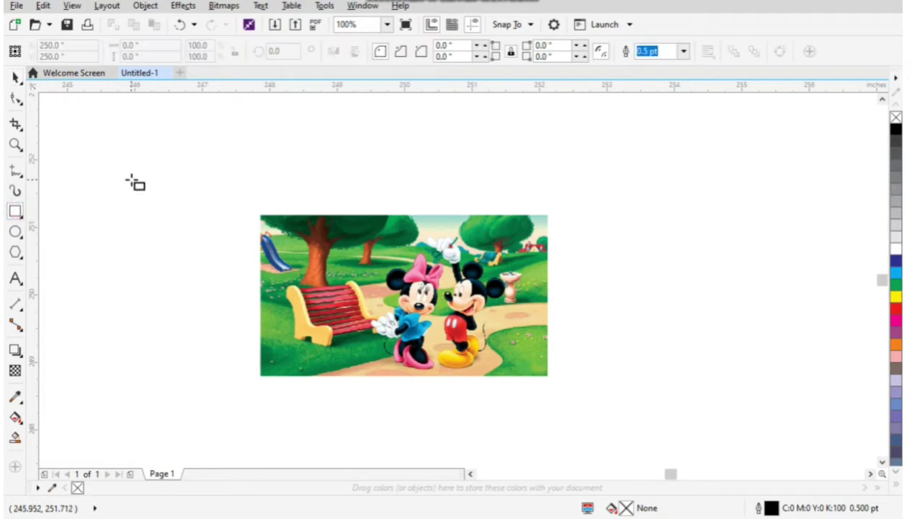
scroll(179, 191, down, 1)
mouse_move(355, 190)
mouse_down()
mouse_move(493, 268)
mouse_move(473, 254)
mouse_up()
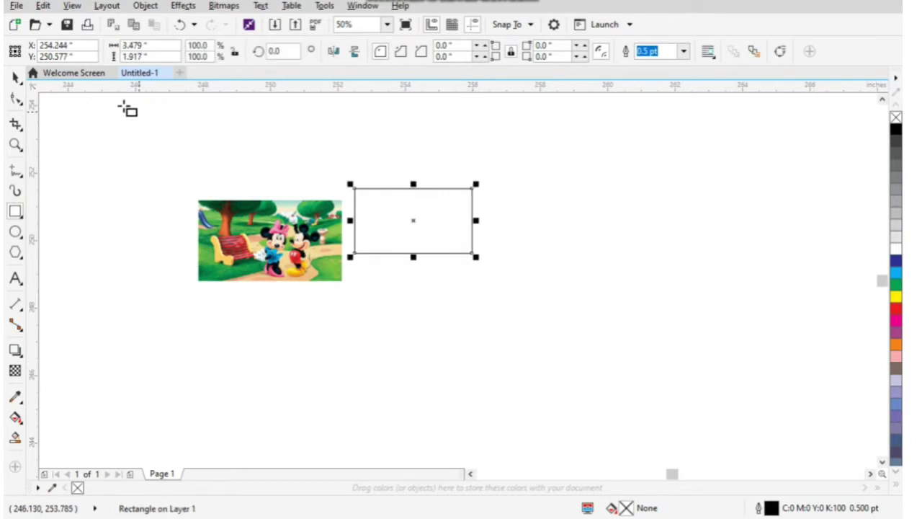
- With the Pick tool, select the park picture and then the rectangle
click(16, 77)
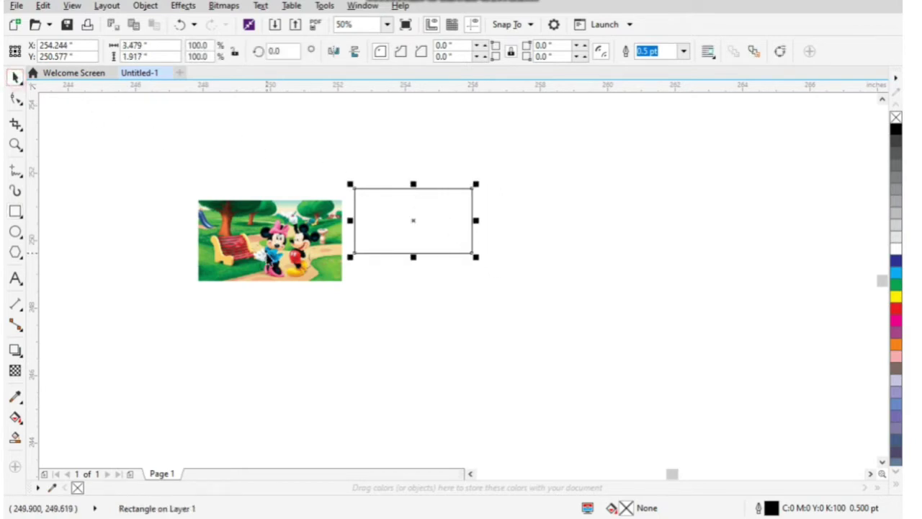
click(317, 238)
shift+click(376, 232)
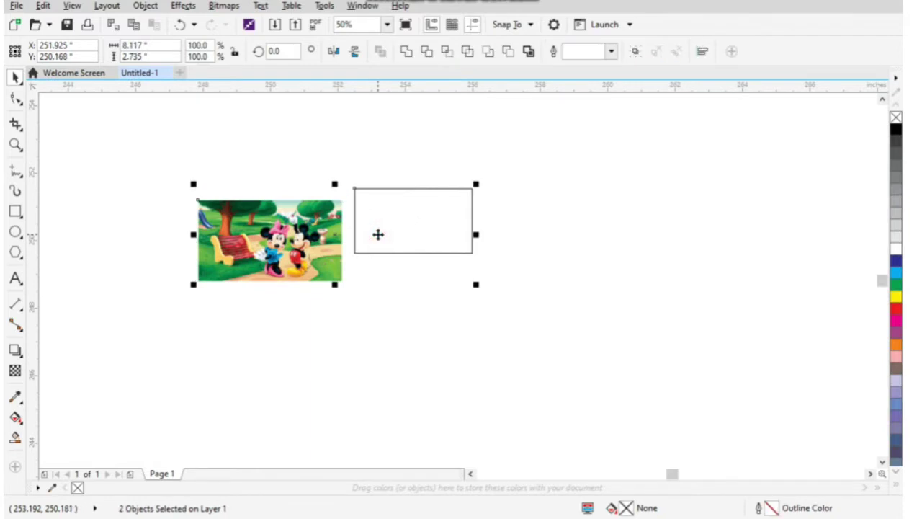
- Top-align the park picture with the rectangle, then PowerClip the picture inside the rectangle
key(t)
click(288, 216)
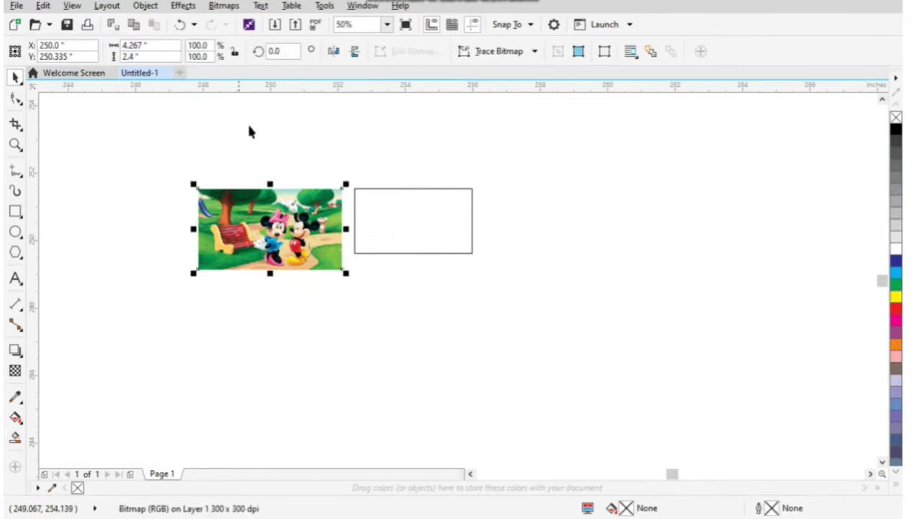
click(145, 6)
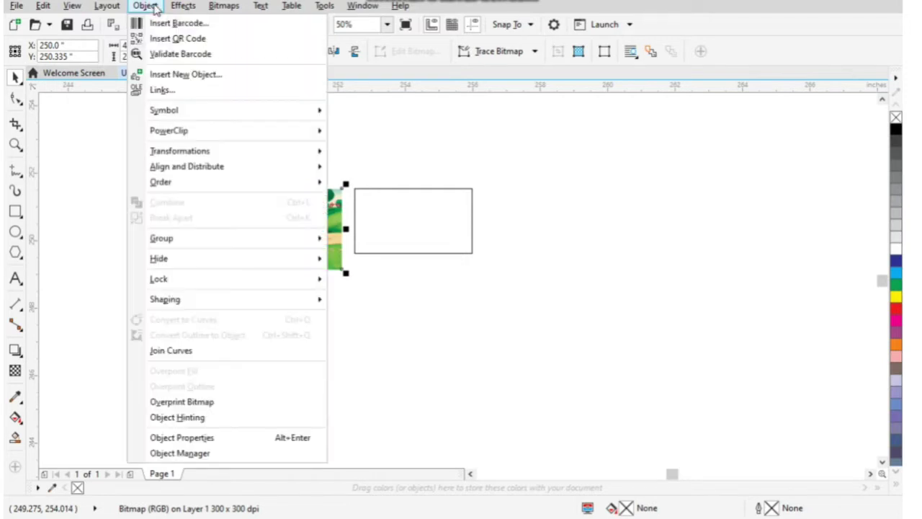
mouse_move(169, 130)
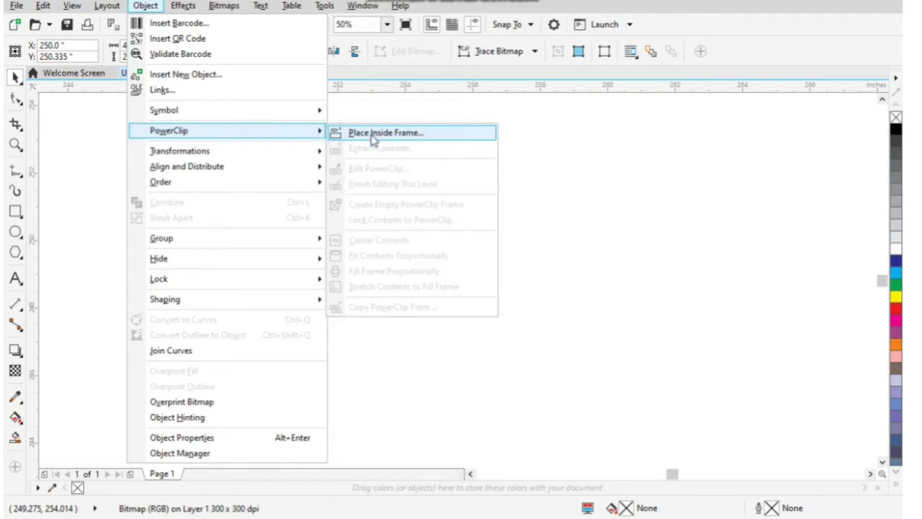
click(373, 134)
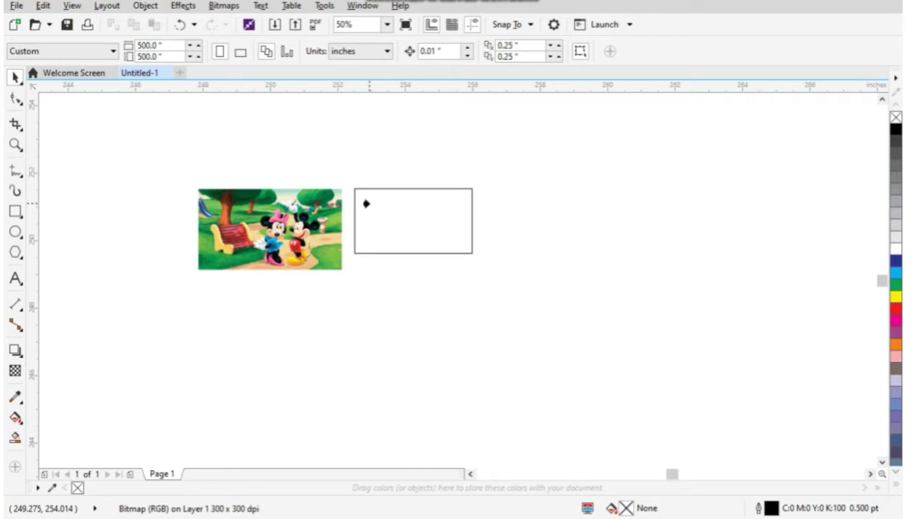
click(366, 204)
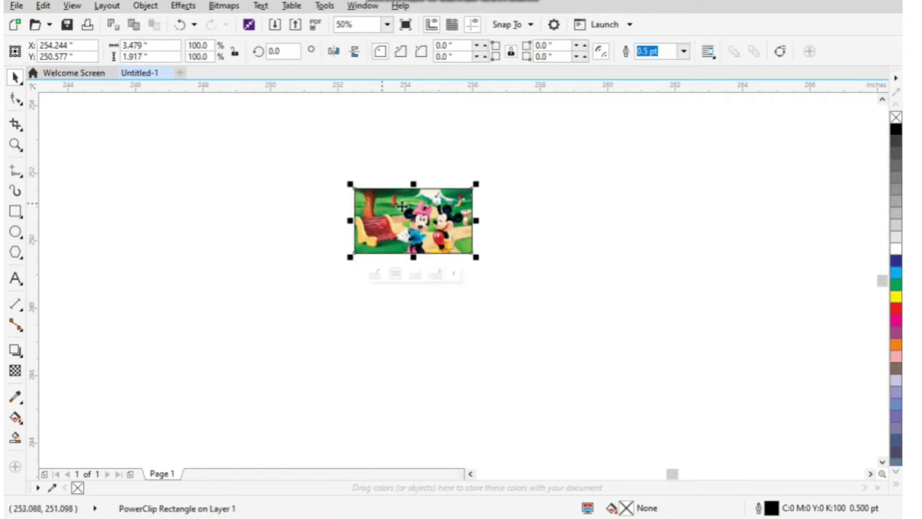
- Move the PowerClip down-left to X 253.109, Y 250.327 inches
scroll(406, 208, up, 2)
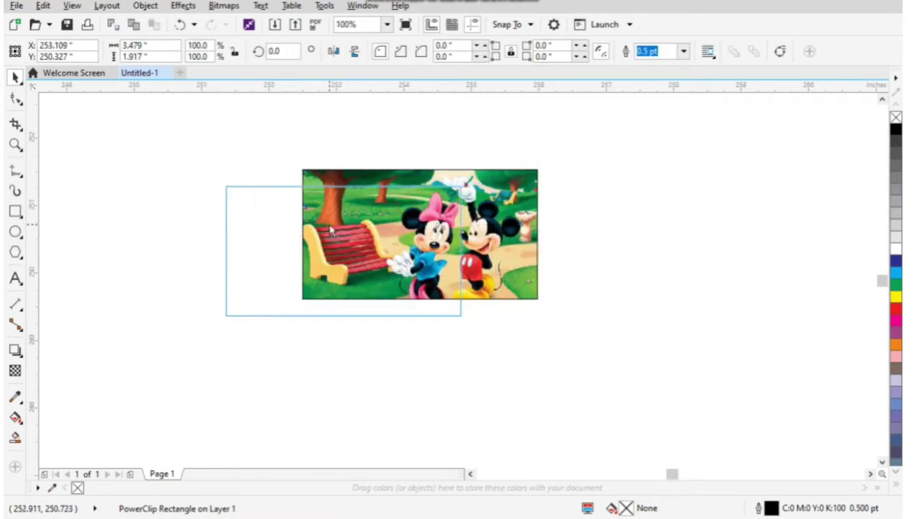
drag(406, 207, 329, 225)
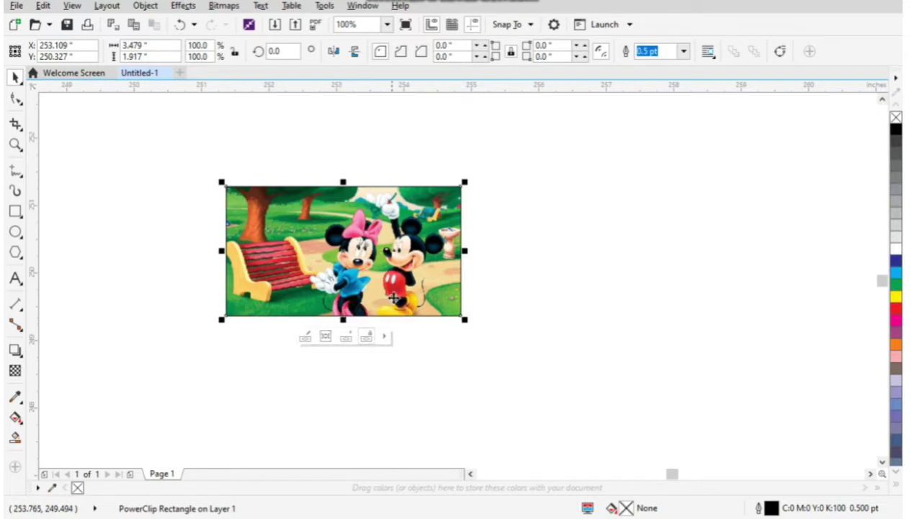
click(146, 6)
mouse_move(217, 130)
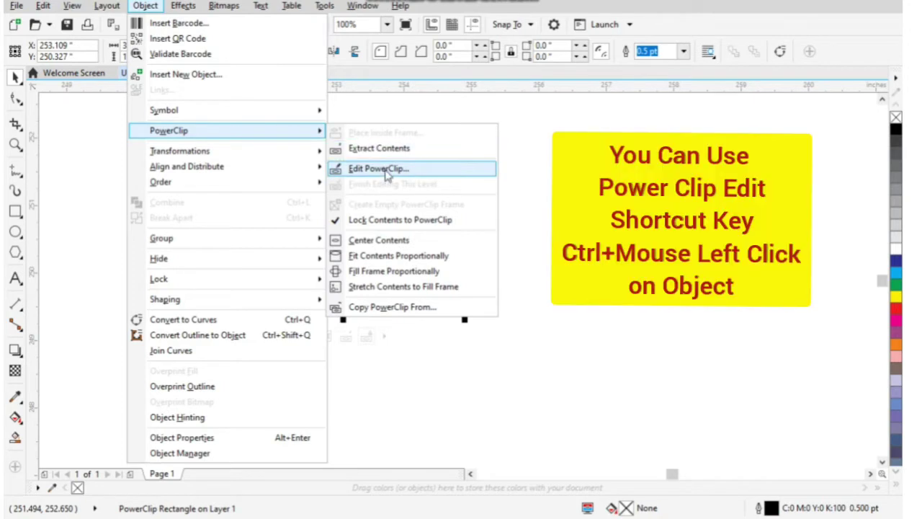
- Edit the PowerClip contents, scale the picture to 96.4% (4.111 x 2.313 in), and finish editing
click(386, 172)
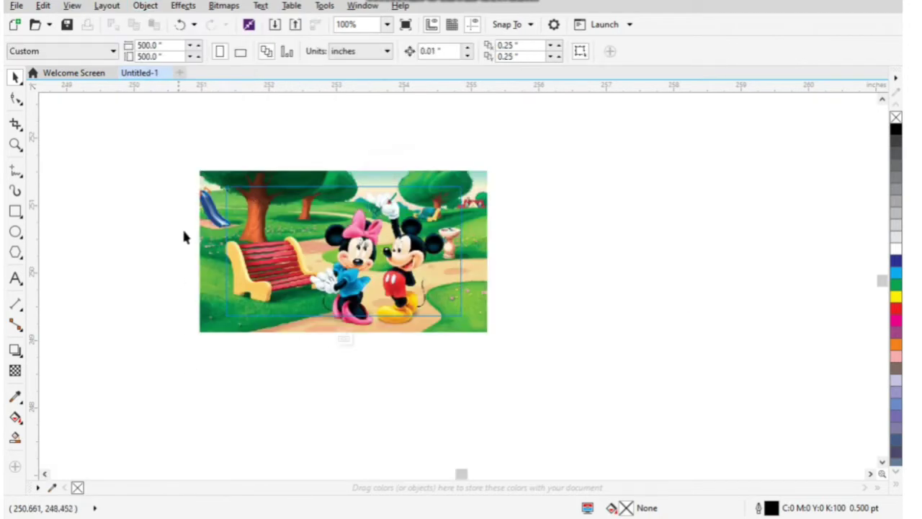
click(480, 217)
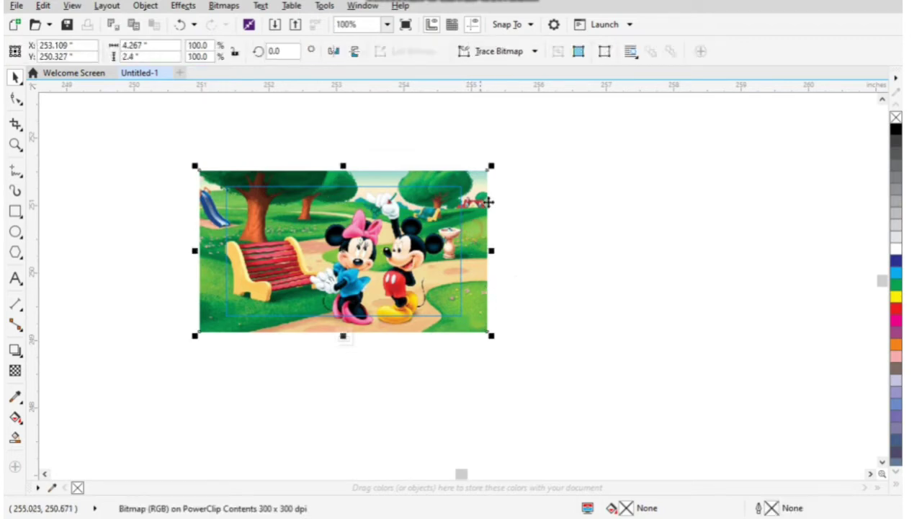
mouse_move(491, 167)
mouse_down()
mouse_move(552, 132)
mouse_move(518, 175)
mouse_up()
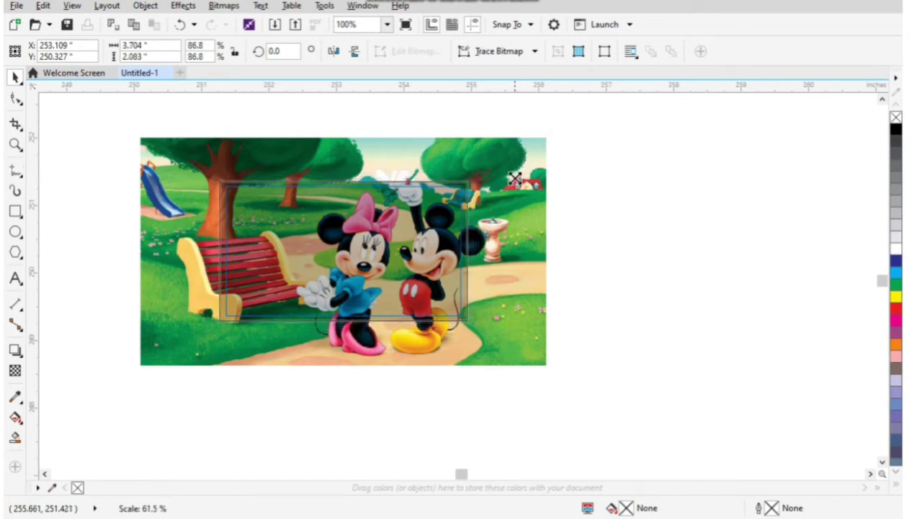
drag(518, 175, 515, 184)
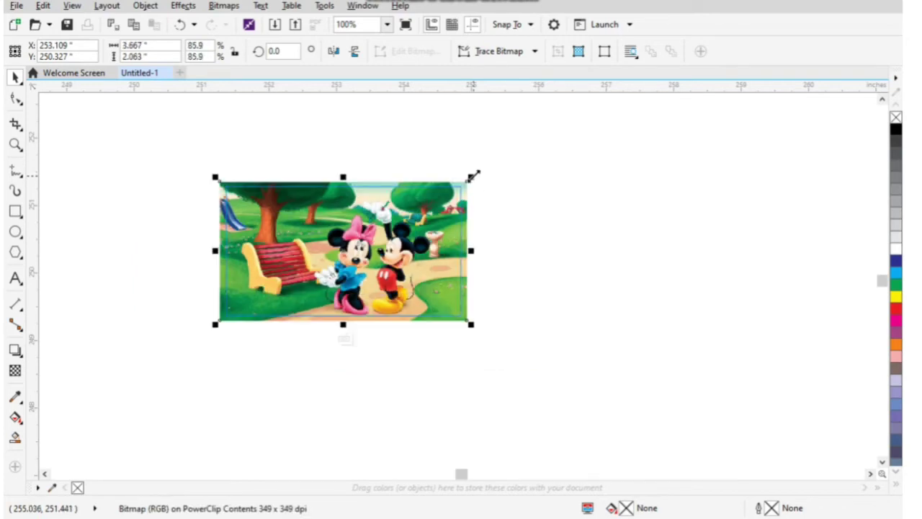
drag(471, 177, 503, 161)
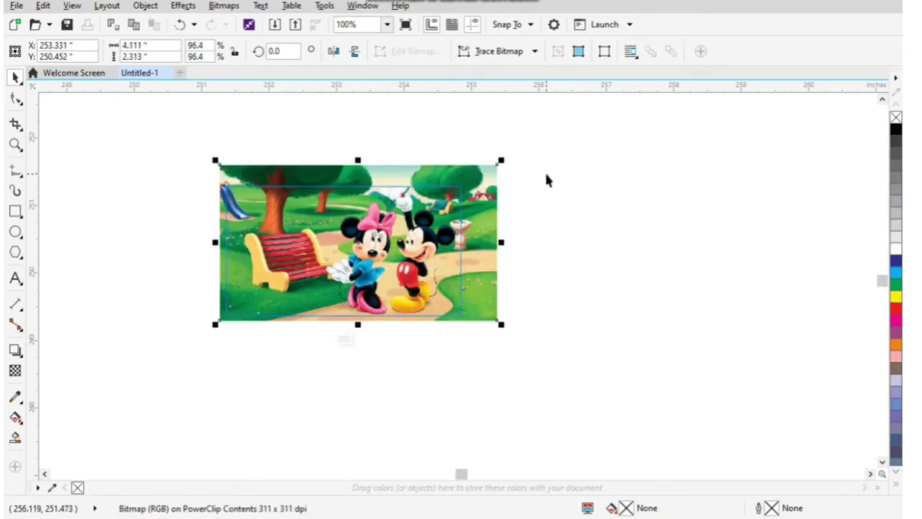
click(155, 10)
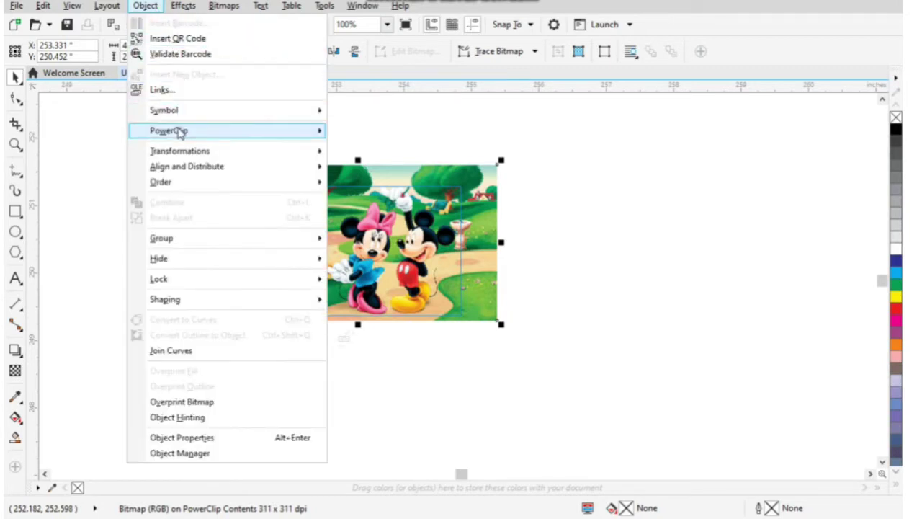
mouse_move(216, 130)
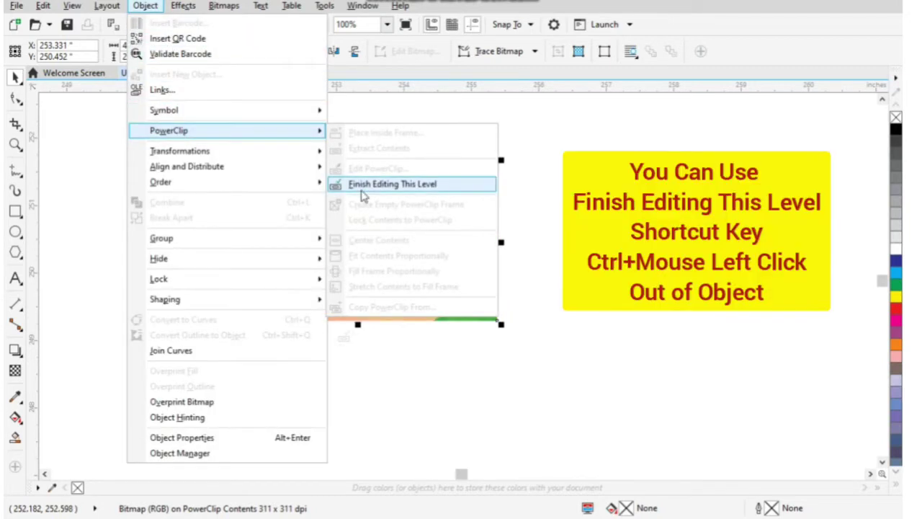
click(363, 189)
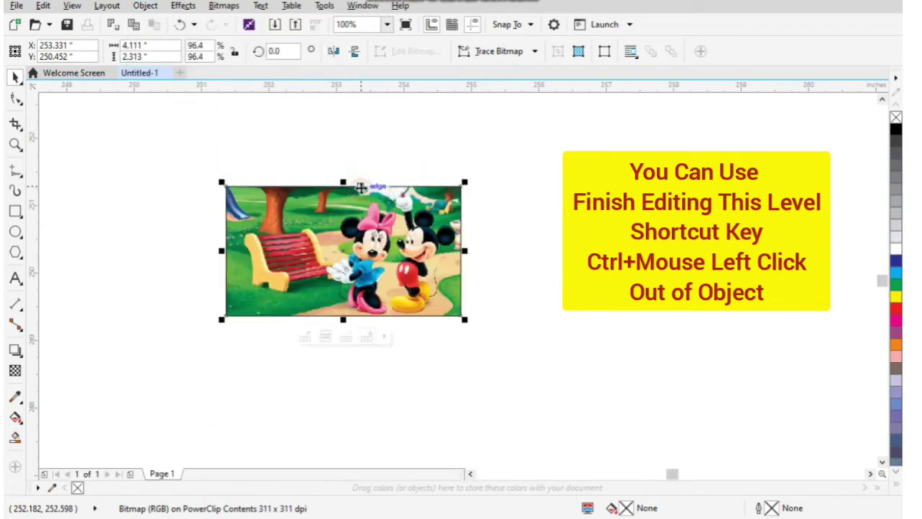
click(101, 150)
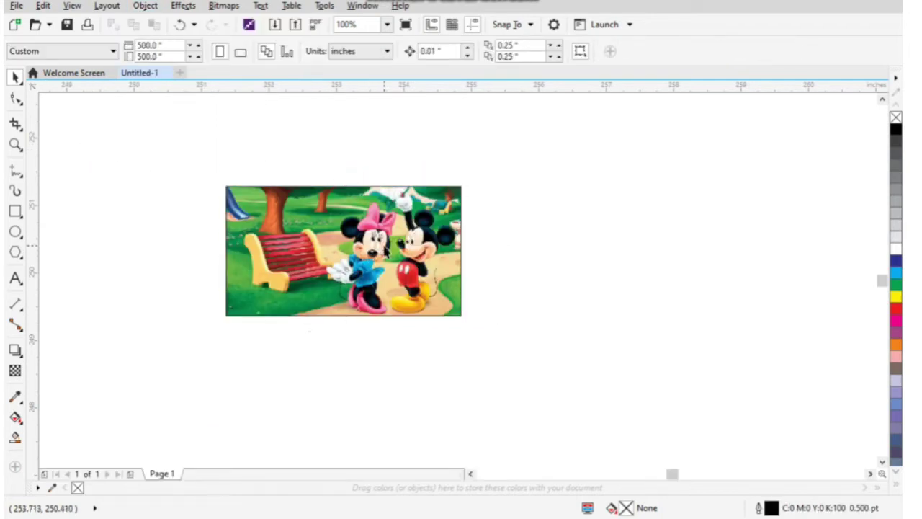
- Apply Center Contents so Mickey and Minnie shift toward the frame's middle
click(384, 245)
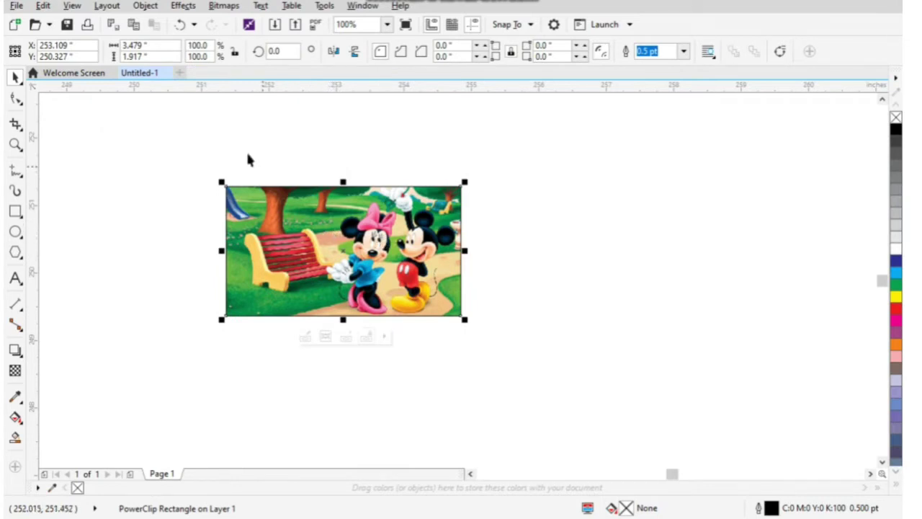
click(145, 6)
mouse_move(169, 130)
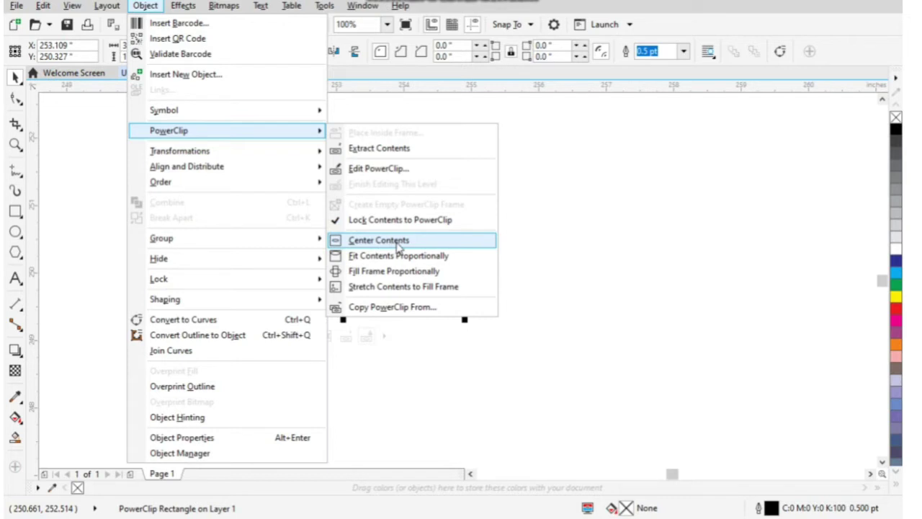
click(398, 247)
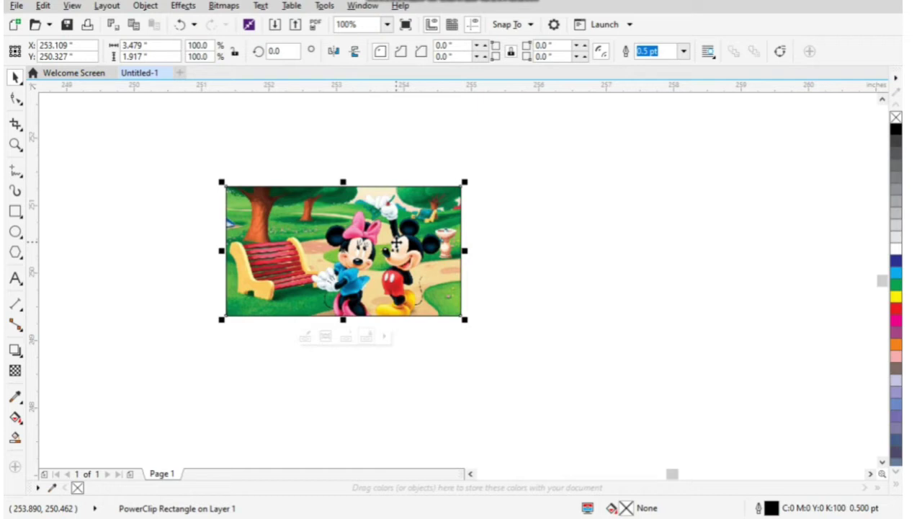
click(152, 9)
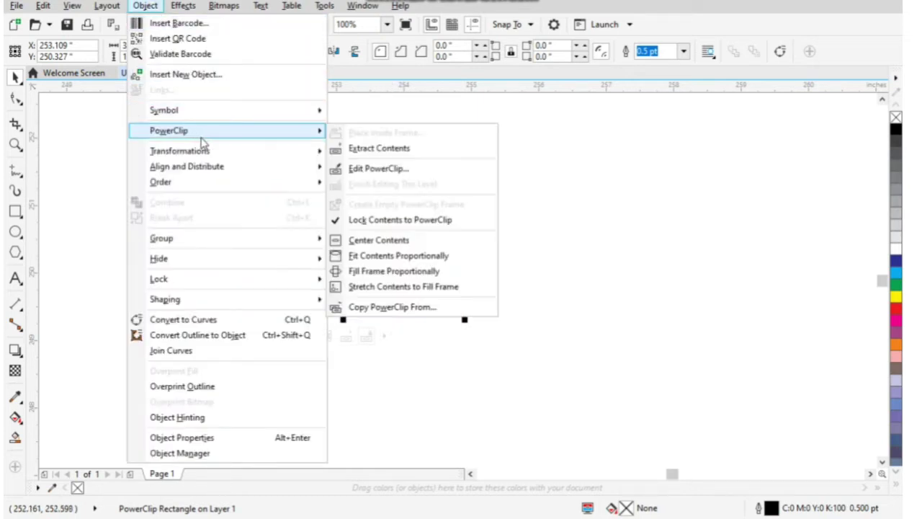
click(378, 168)
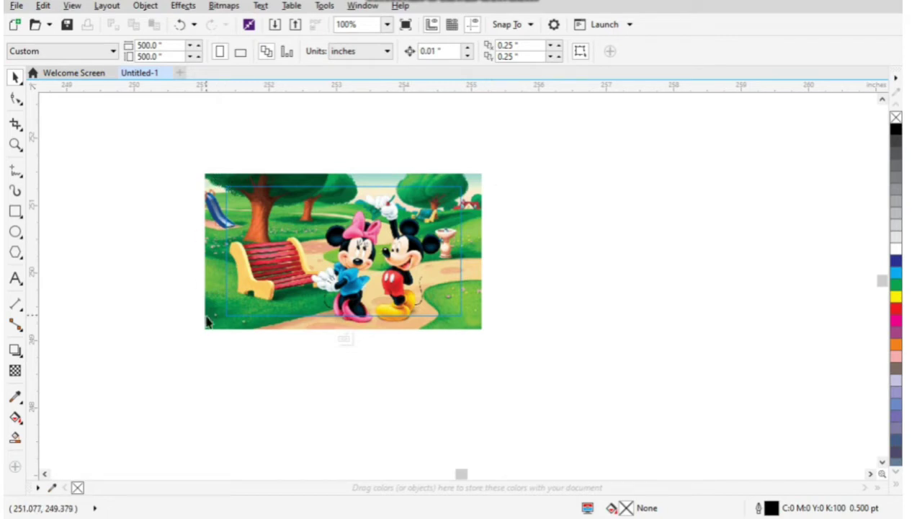
click(145, 6)
mouse_move(169, 130)
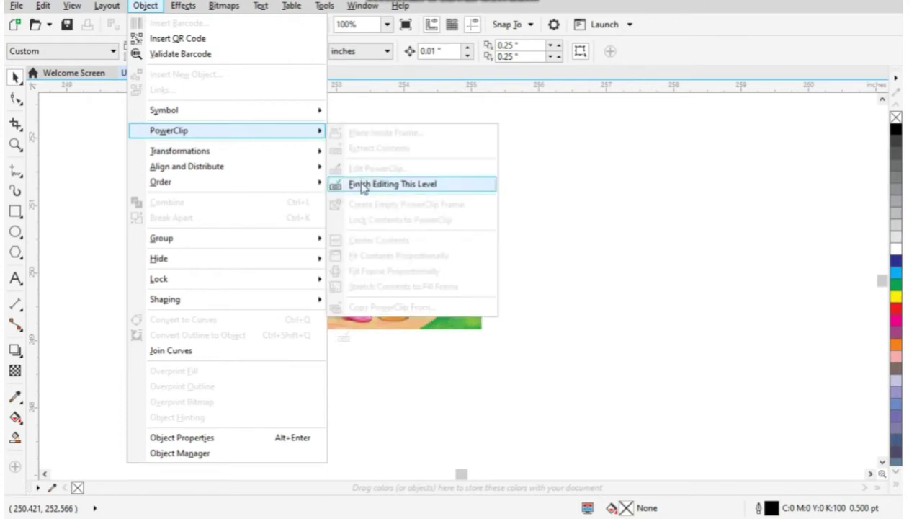
click(362, 184)
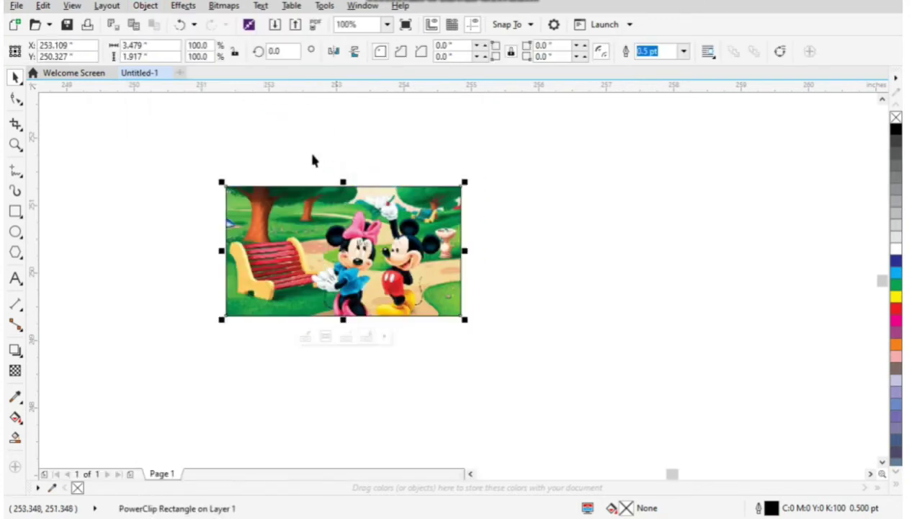
click(144, 6)
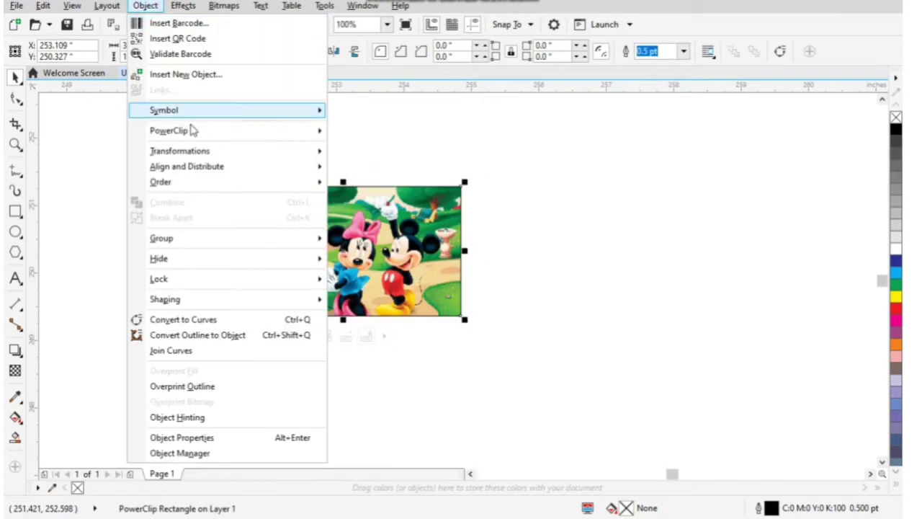
mouse_move(168, 131)
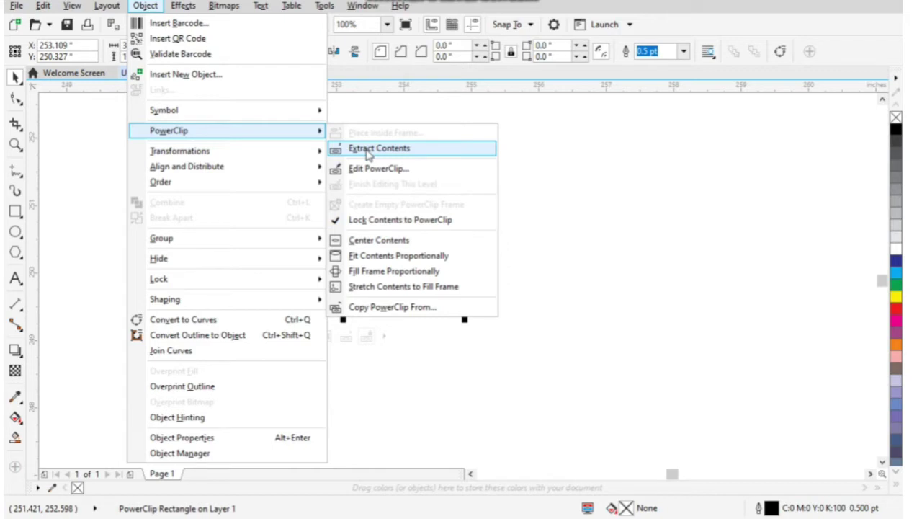
click(366, 148)
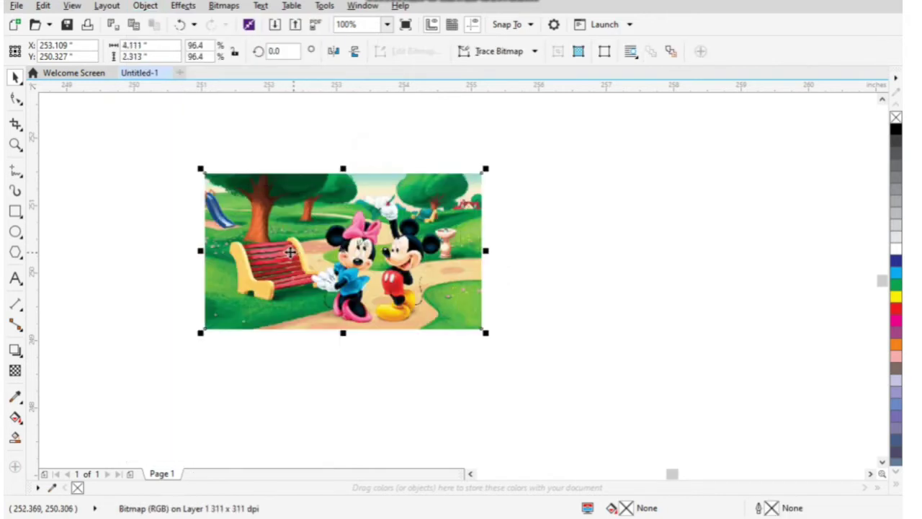
drag(279, 242, 529, 267)
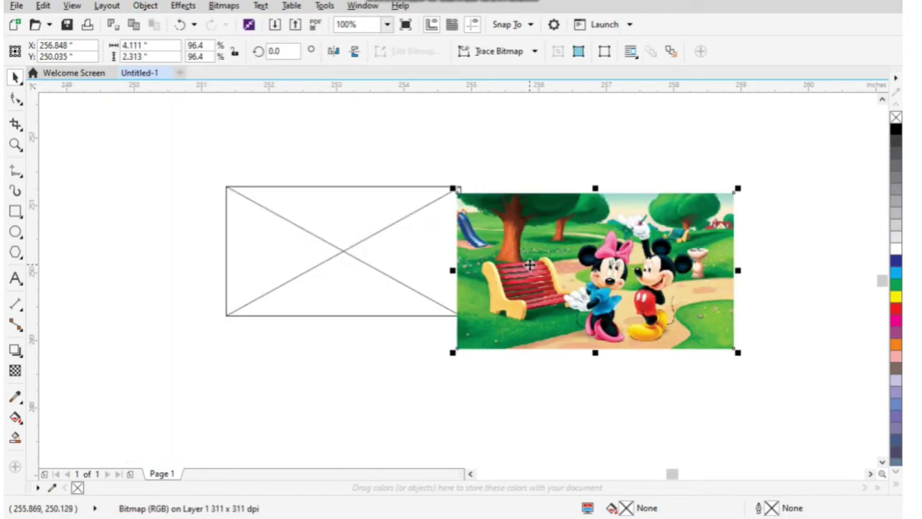
key(ctrl+z)
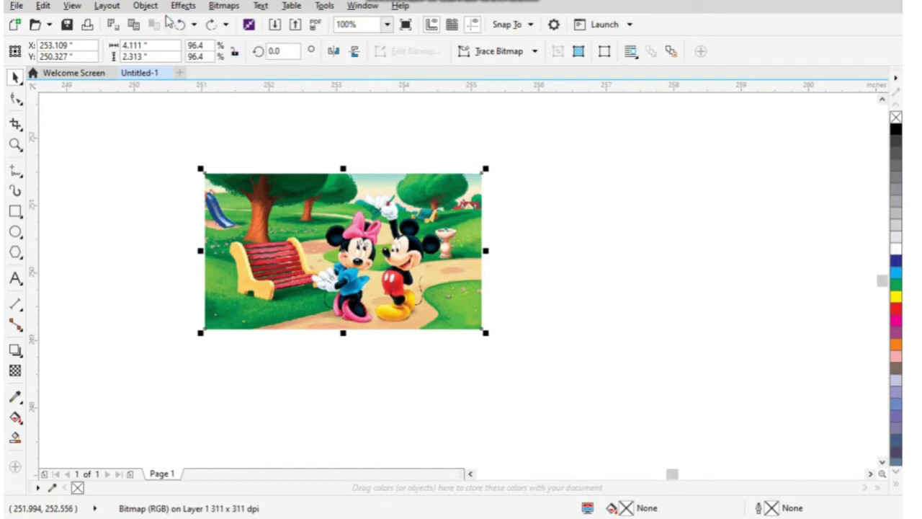
key(ctrl+z)
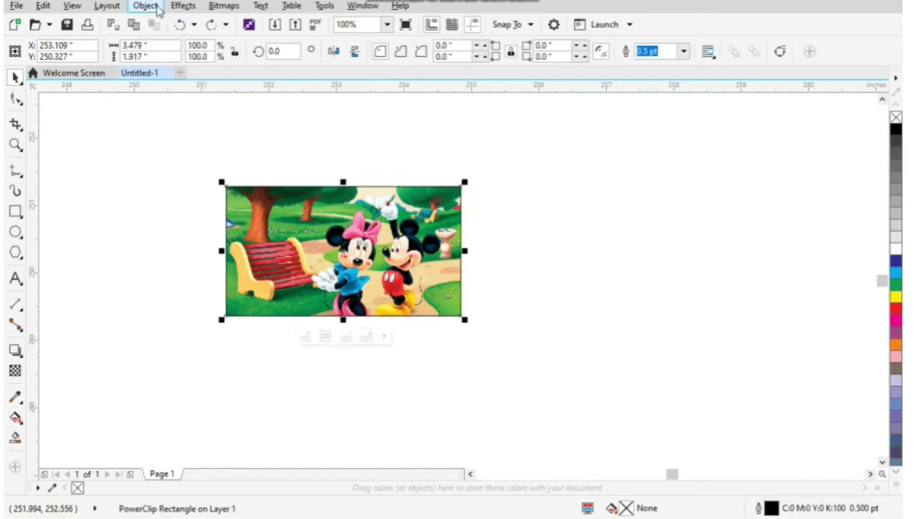
- Turn off Lock Contents to PowerClip and move the frame to X 252.786, Y 250.244 over the bench and slide
click(154, 7)
mouse_move(231, 130)
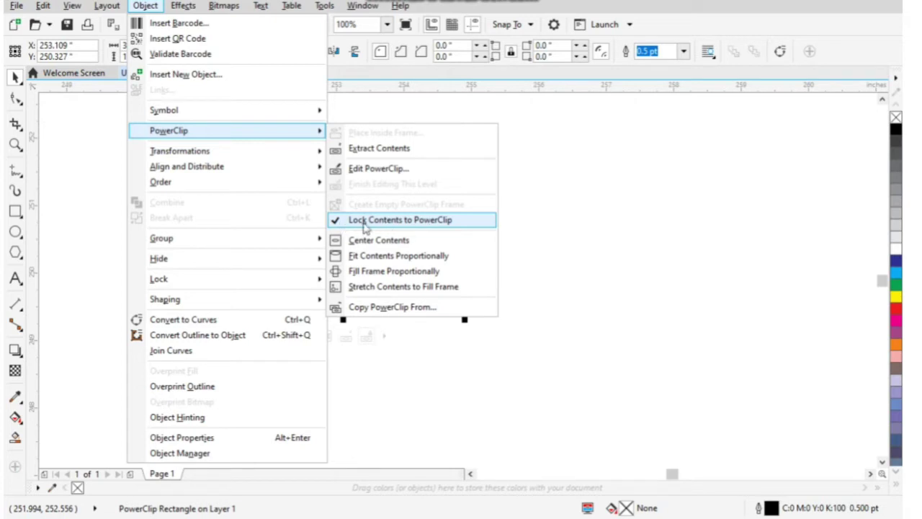
click(364, 222)
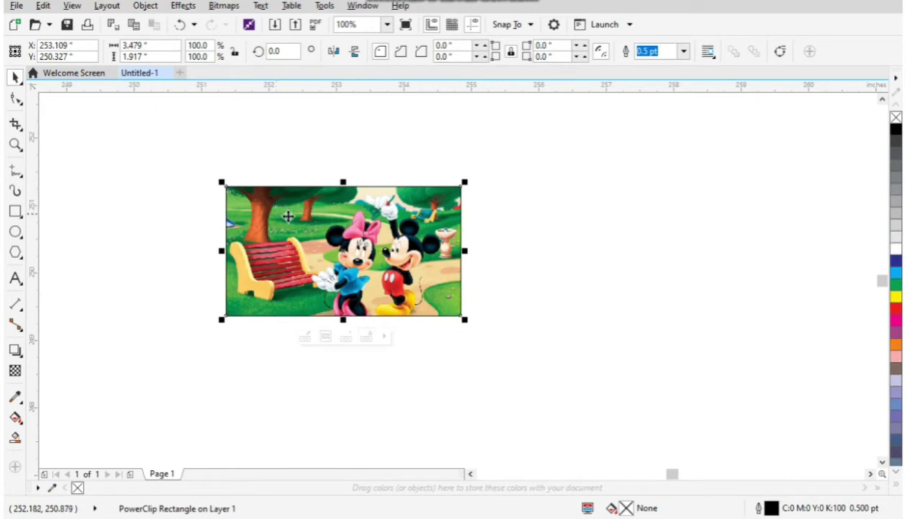
mouse_move(287, 216)
mouse_down()
mouse_move(376, 209)
mouse_move(360, 228)
mouse_move(278, 221)
mouse_move(270, 267)
mouse_move(330, 251)
mouse_move(355, 228)
mouse_move(296, 236)
mouse_up()
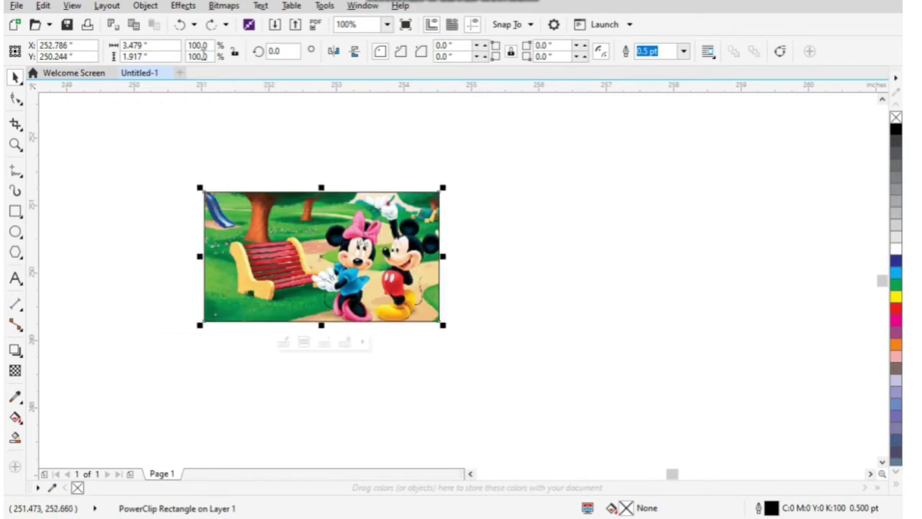
- Turn Lock Contents to PowerClip back on and move the PowerClip to X 254.025, Y 250.285 inches
click(145, 6)
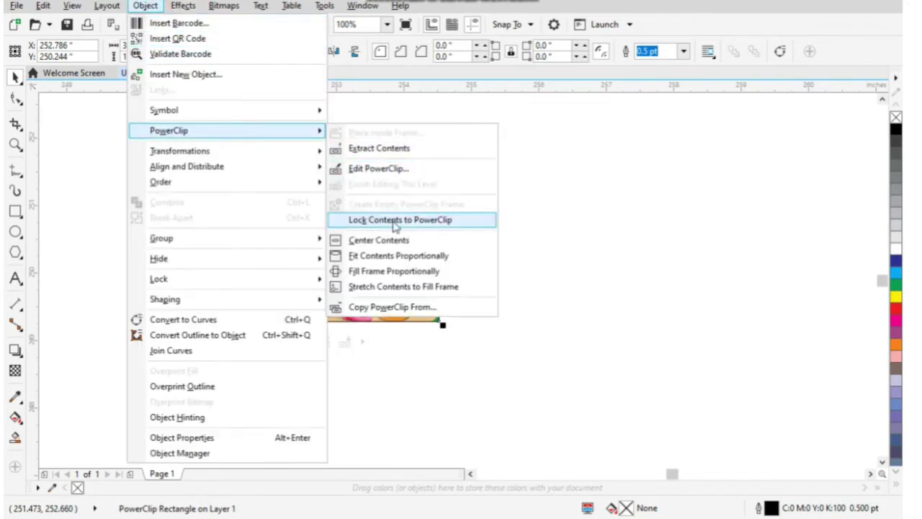
click(351, 226)
drag(335, 216, 436, 209)
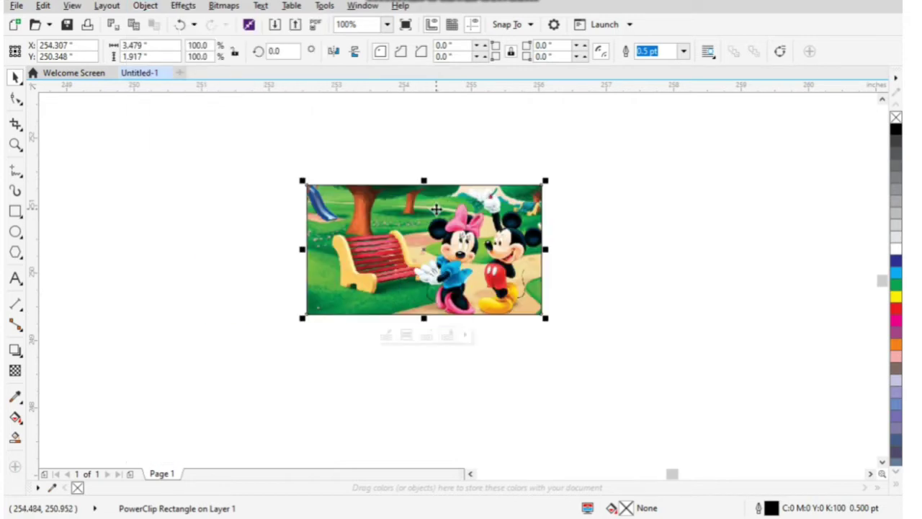
mouse_move(435, 208)
mouse_down()
mouse_move(393, 191)
mouse_move(394, 240)
mouse_move(416, 212)
mouse_up()
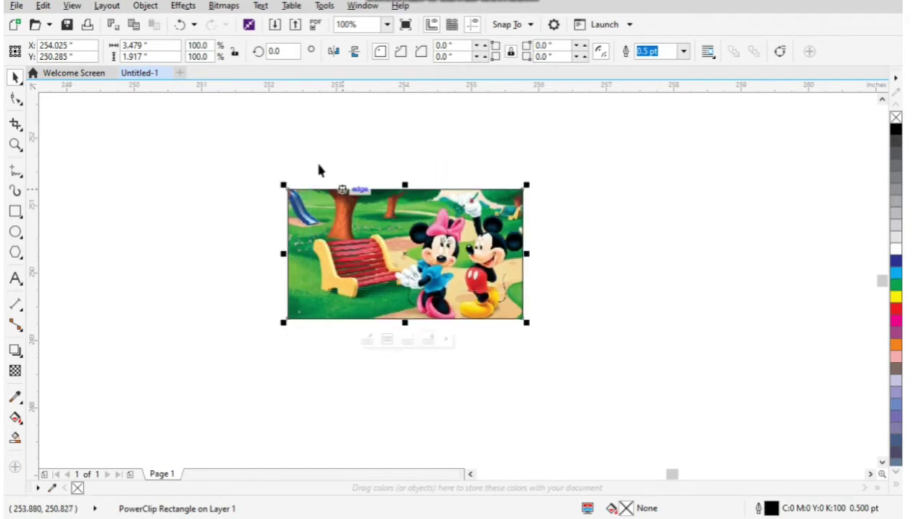
click(145, 5)
mouse_move(169, 130)
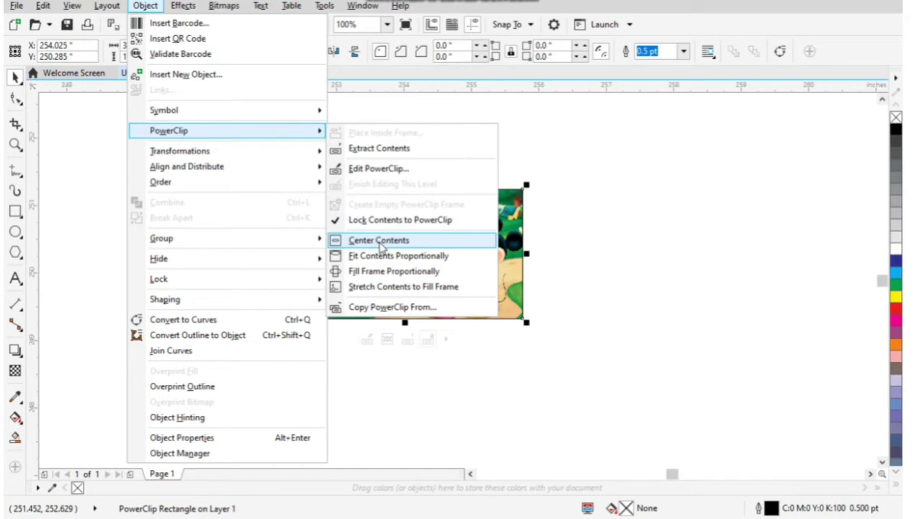
- Center the contents, move the PowerClip right to X 257.734, Y 250.619, and re-center the contents
click(380, 241)
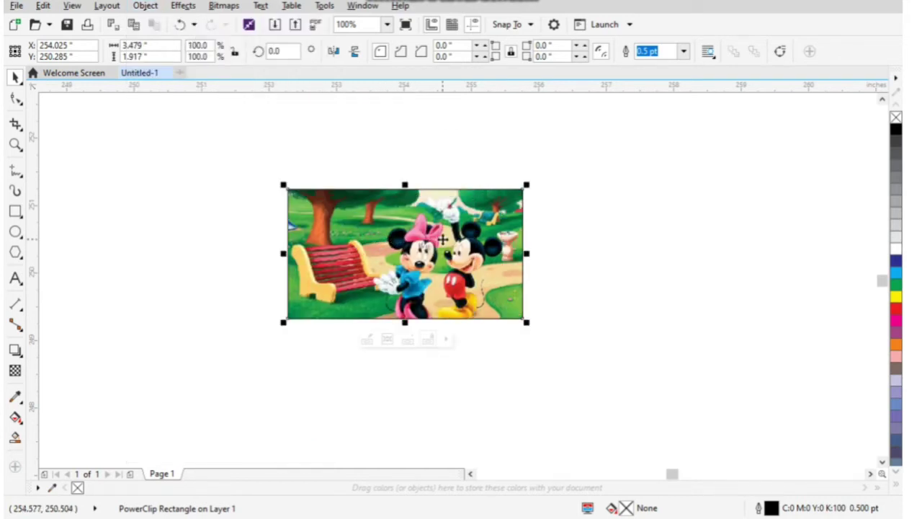
click(145, 5)
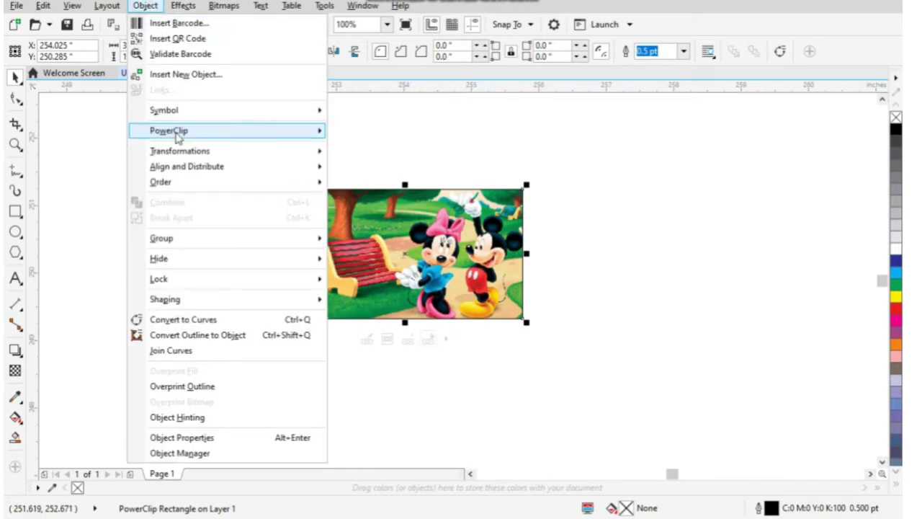
click(529, 164)
mouse_move(401, 232)
mouse_down()
mouse_move(616, 235)
mouse_move(649, 209)
mouse_up()
click(145, 5)
mouse_move(169, 130)
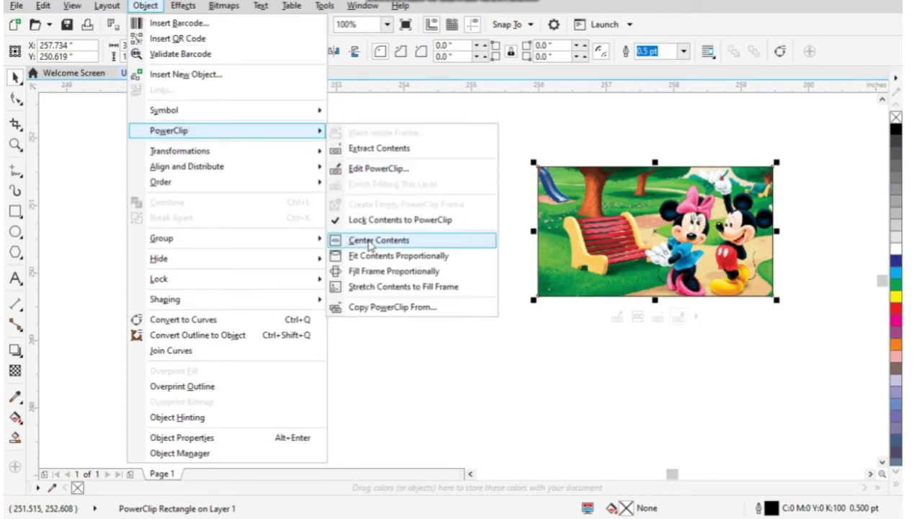
click(370, 242)
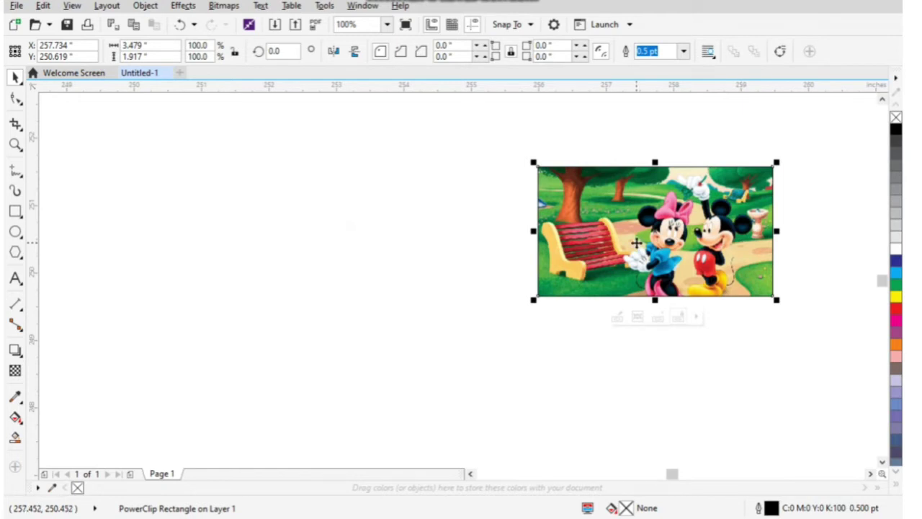
double_click(637, 247)
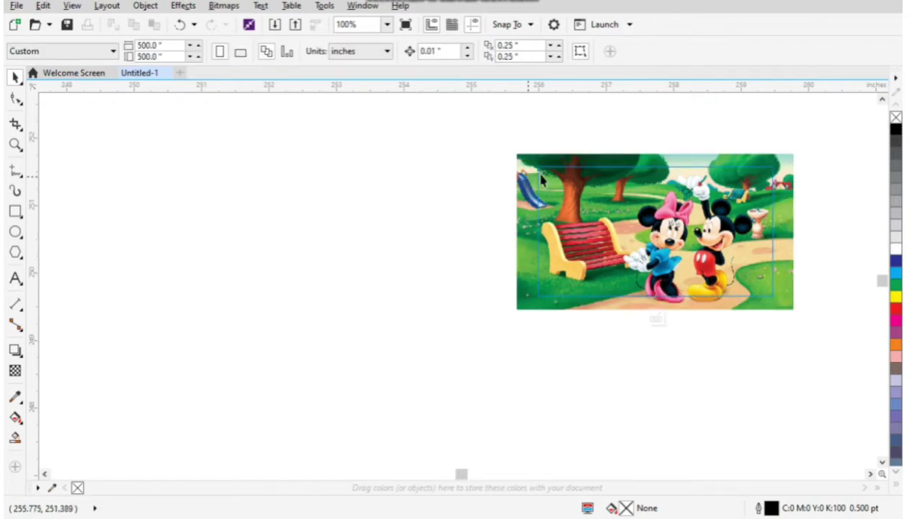
click(459, 254)
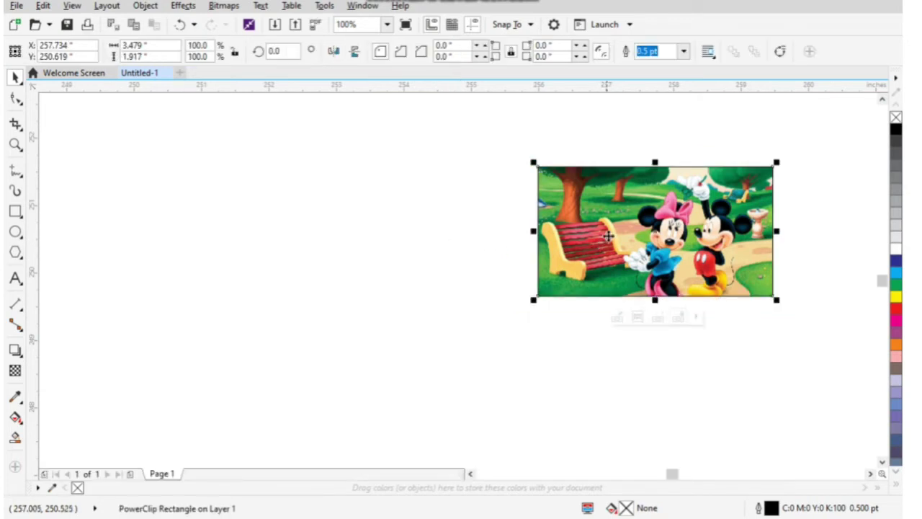
mouse_move(605, 222)
mouse_down()
mouse_move(370, 240)
mouse_move(626, 228)
mouse_up()
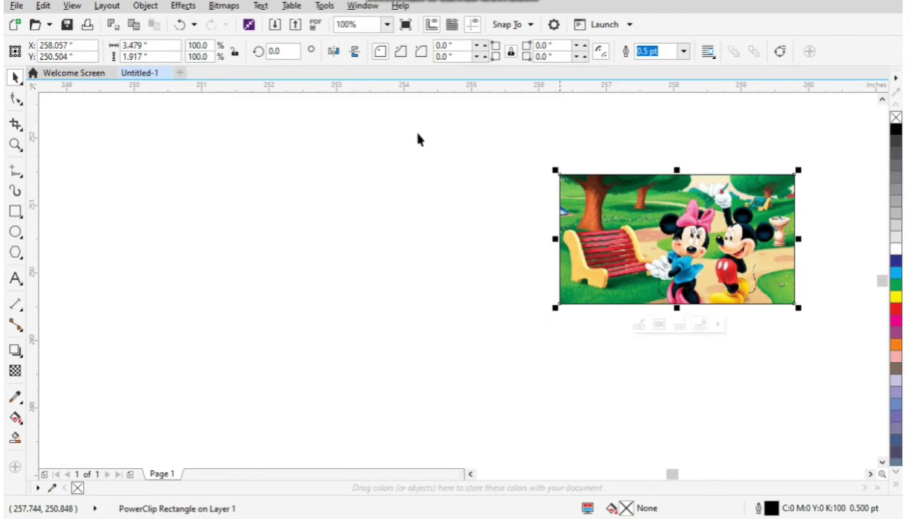
- Apply Fit Contents Proportionally, zoom to inspect the result, and reselect the PowerClip with Ctrl+A
click(148, 6)
mouse_move(169, 130)
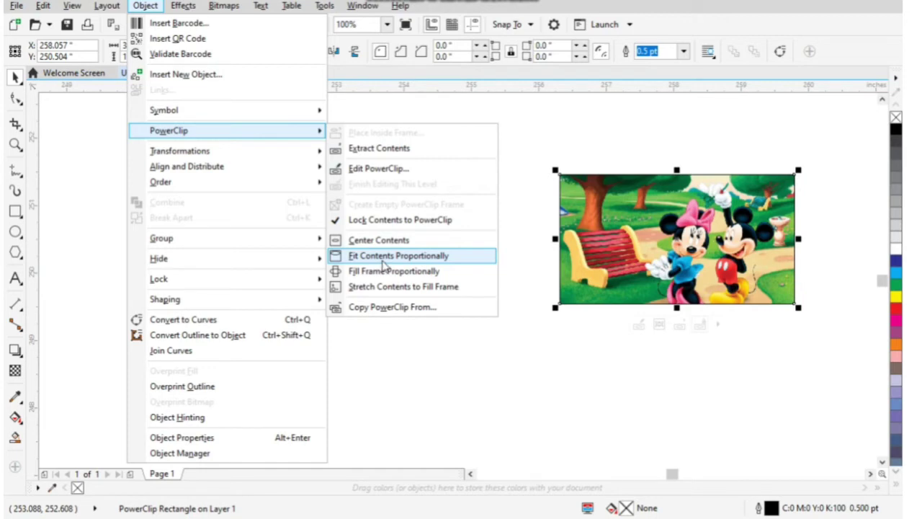
click(382, 261)
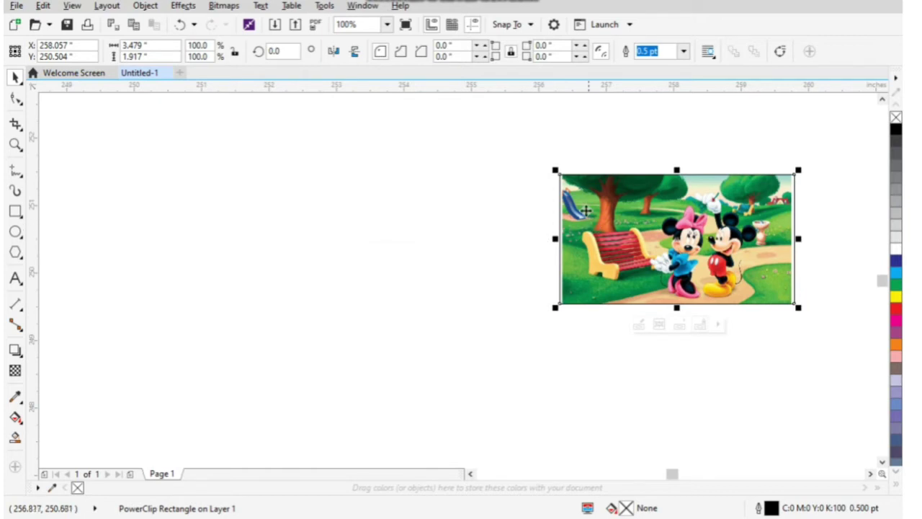
key(Escape)
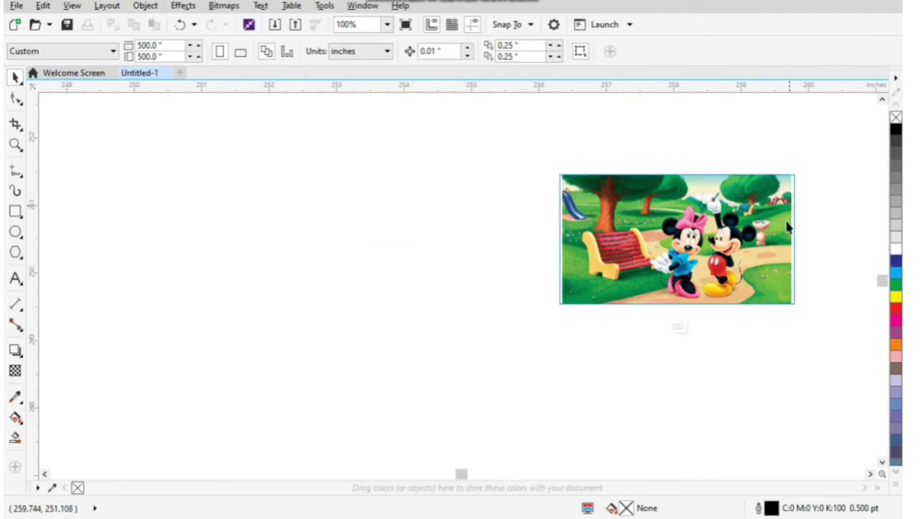
scroll(793, 291, up, 1)
scroll(792, 290, up, 1)
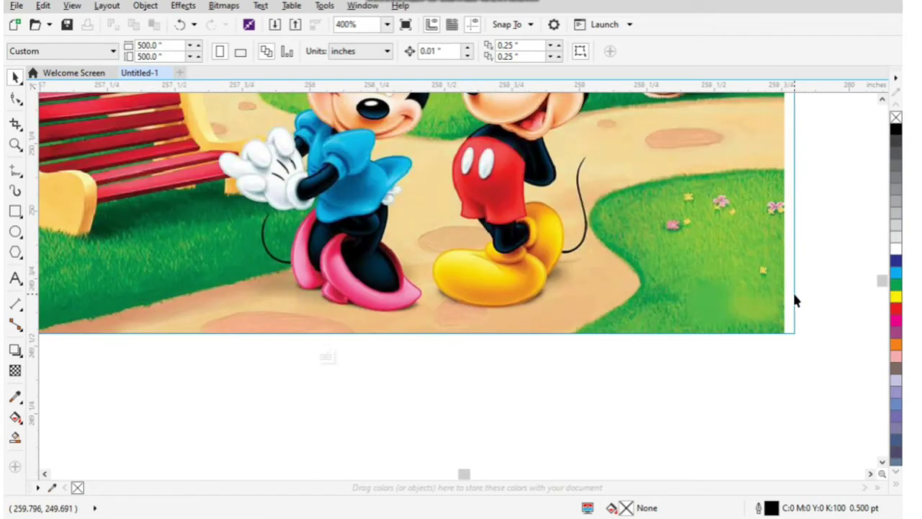
scroll(755, 360, down, 1)
scroll(616, 441, down, 1)
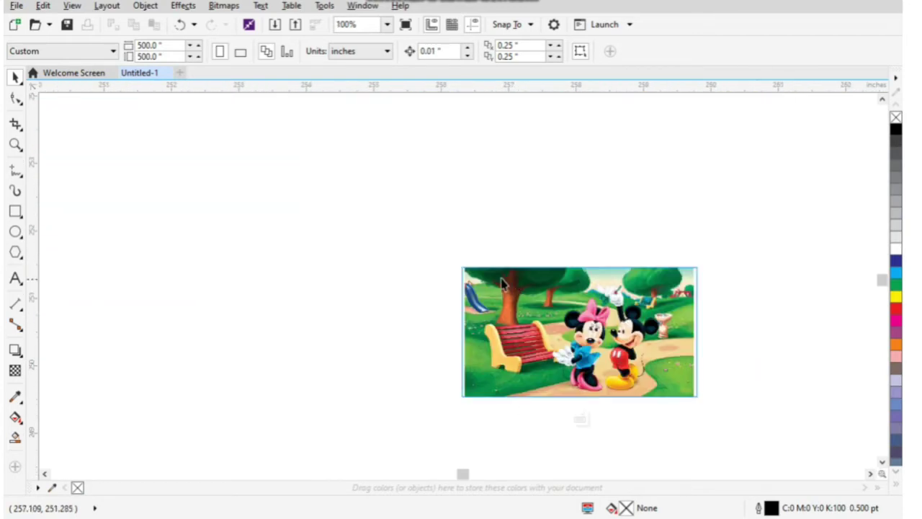
scroll(480, 281, up, 1)
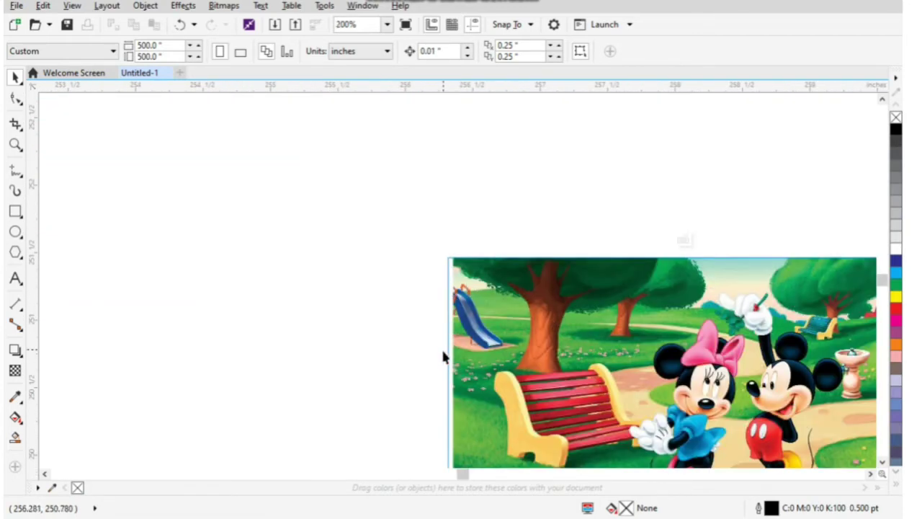
scroll(345, 295, down, 1)
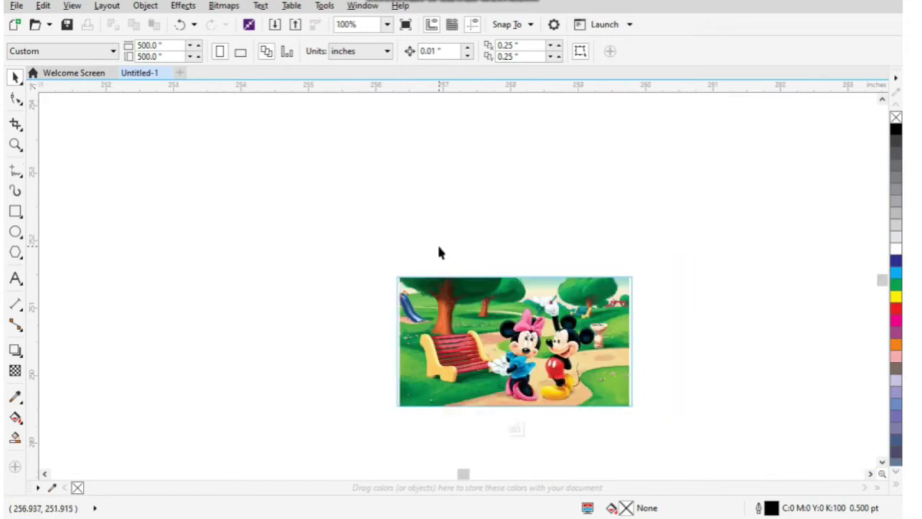
key(ctrl+a)
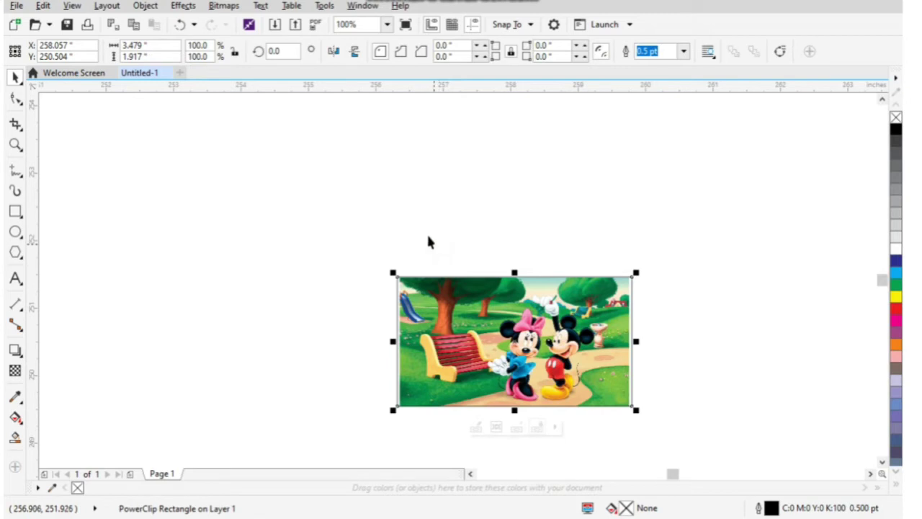
- Apply Fill Frame Proportionally so the 3.479 x 1.917 in frame shows the whole park scene
click(147, 6)
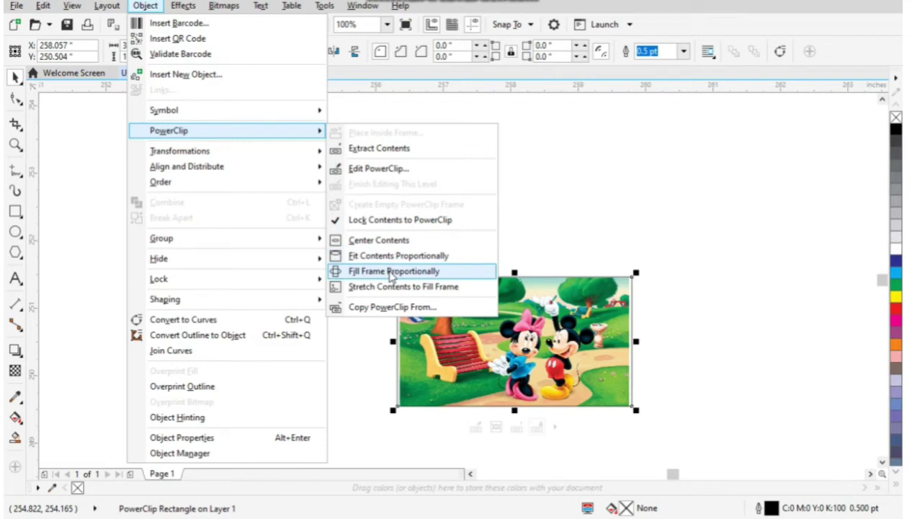
click(391, 273)
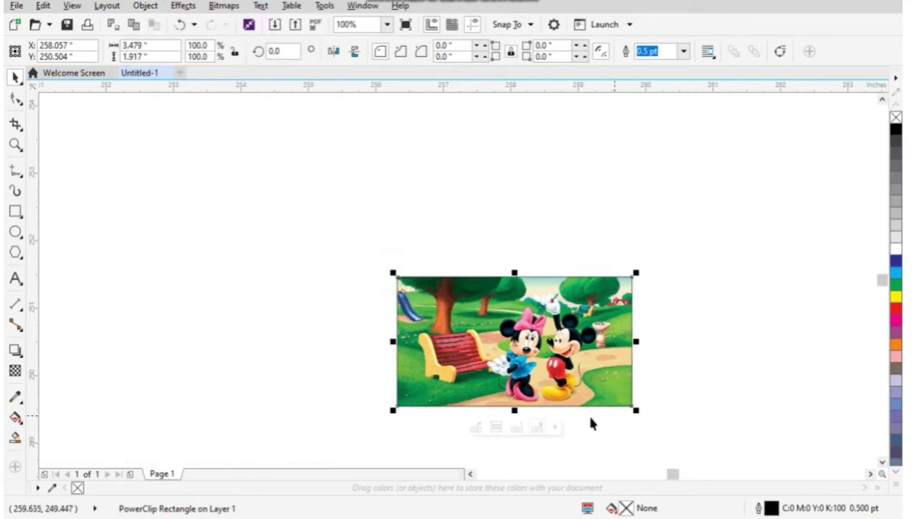
drag(634, 276, 620, 294)
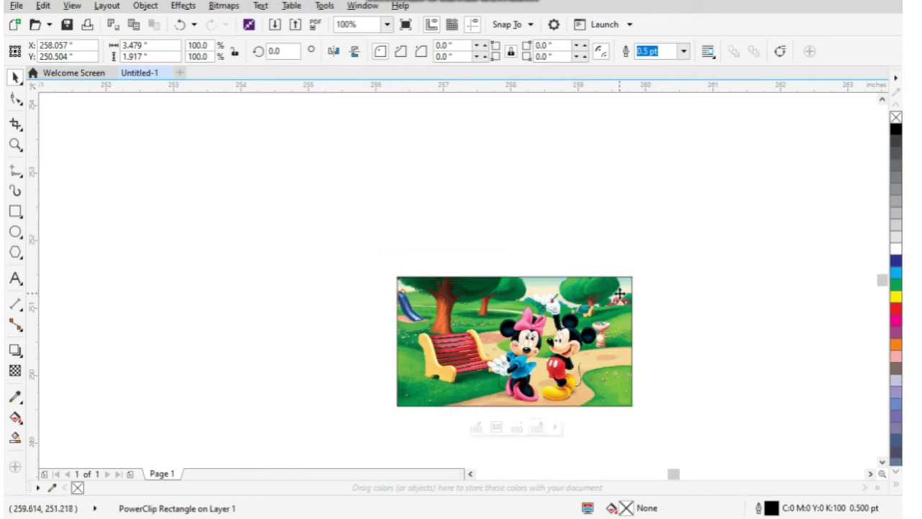
- Zoom in and out to inspect the picture's edges, then reselect the PowerClip
scroll(620, 293, up, 2)
scroll(688, 227, down, 1)
scroll(202, 250, up, 2)
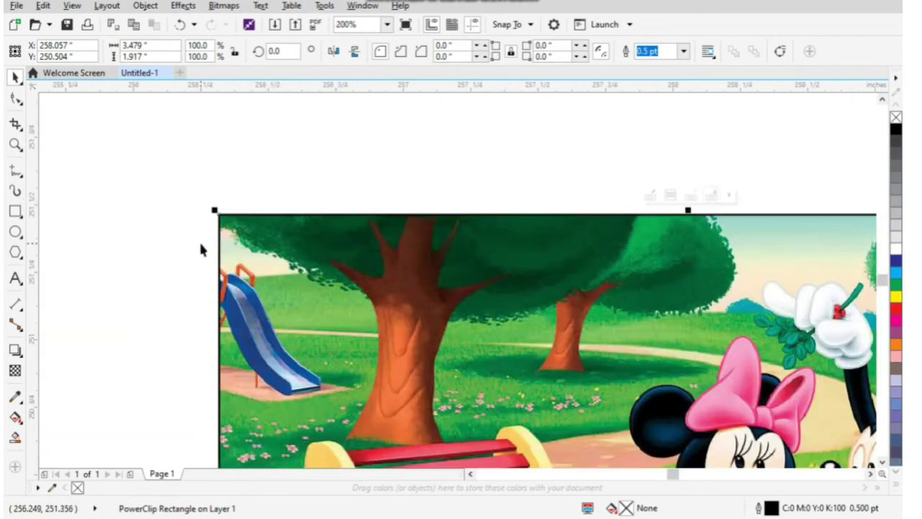
scroll(229, 288, down, 1)
scroll(230, 317, up, 2)
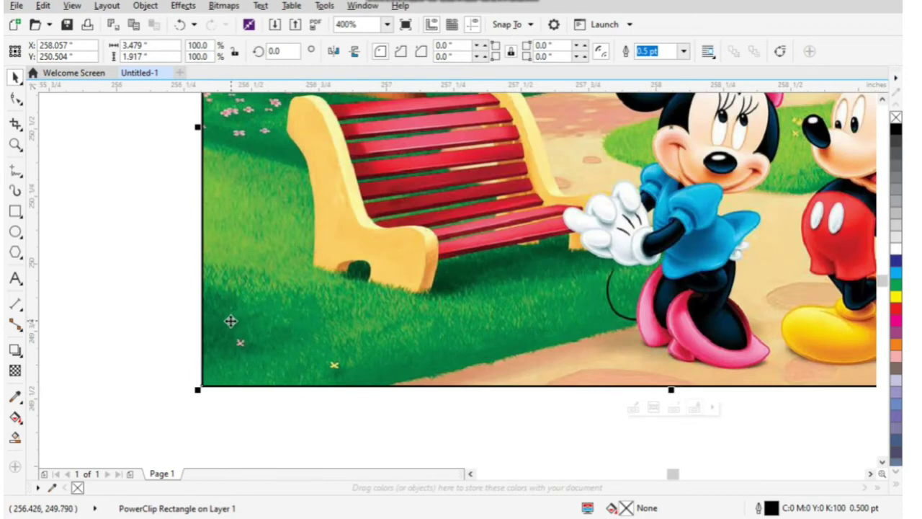
scroll(231, 321, down, 1)
scroll(673, 346, up, 1)
scroll(669, 393, down, 1)
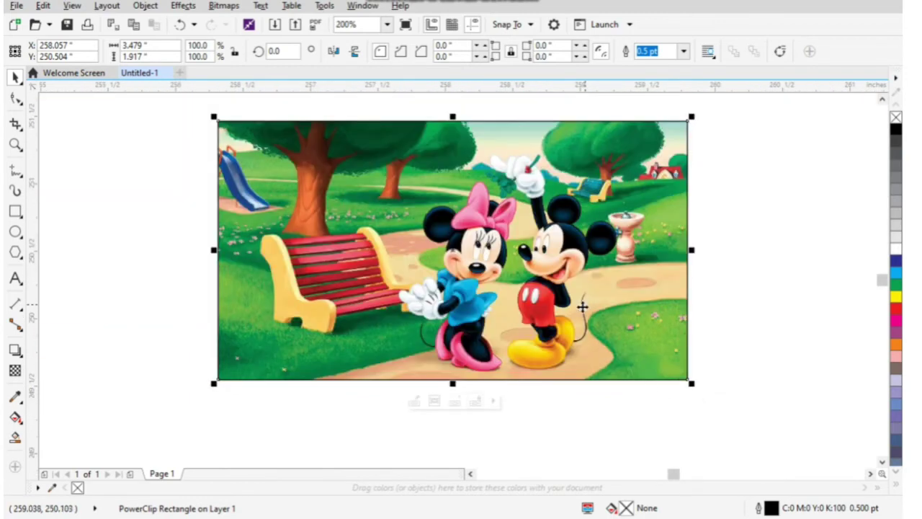
scroll(519, 312, down, 1)
key(Escape)
scroll(364, 231, up, 2)
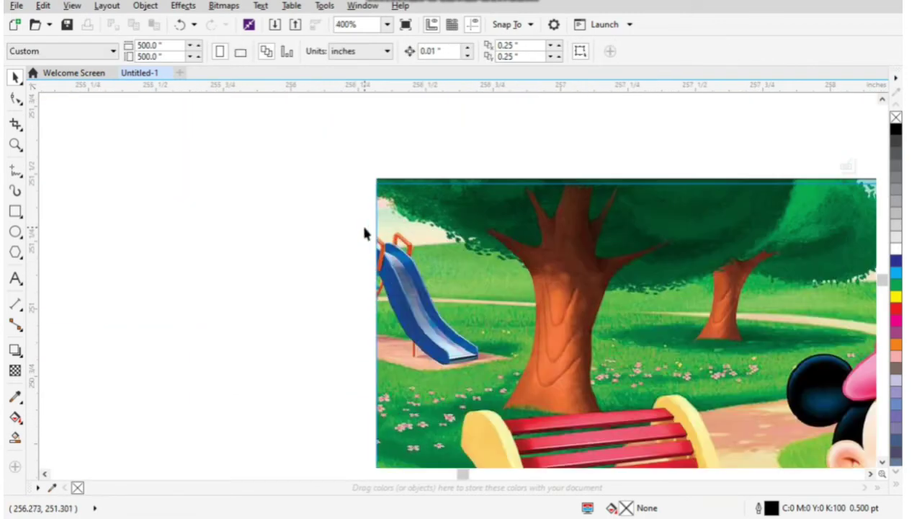
scroll(410, 193, down, 1)
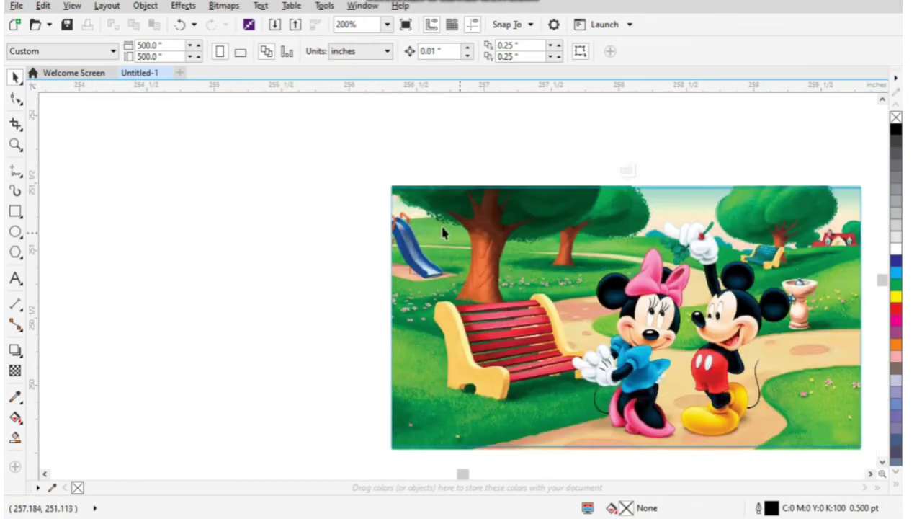
scroll(443, 232, down, 1)
click(648, 294)
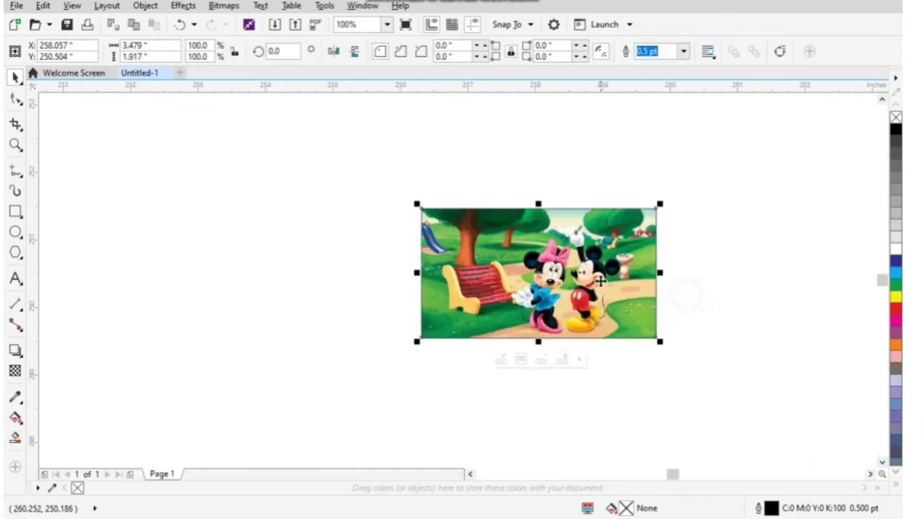
- Stretch the park picture to fill its 3.479 by 1.917 inch PowerClip frame and check the edges
click(145, 7)
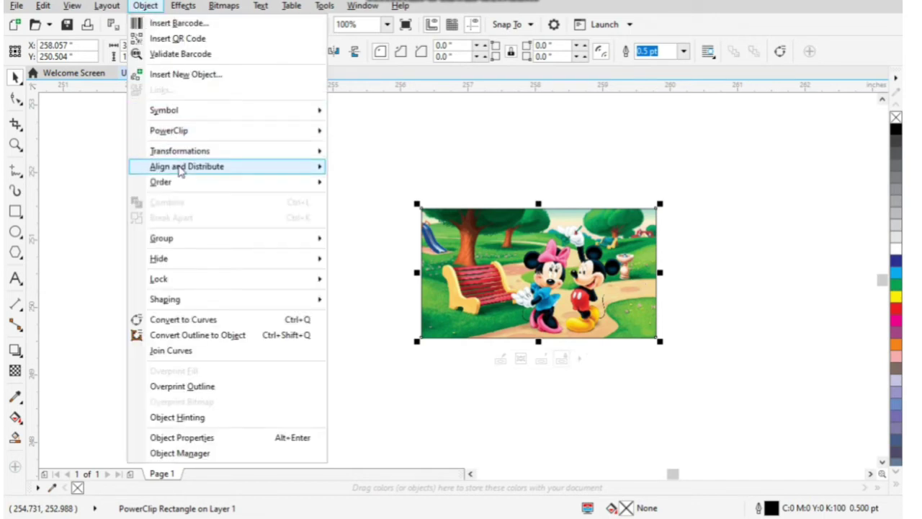
mouse_move(169, 130)
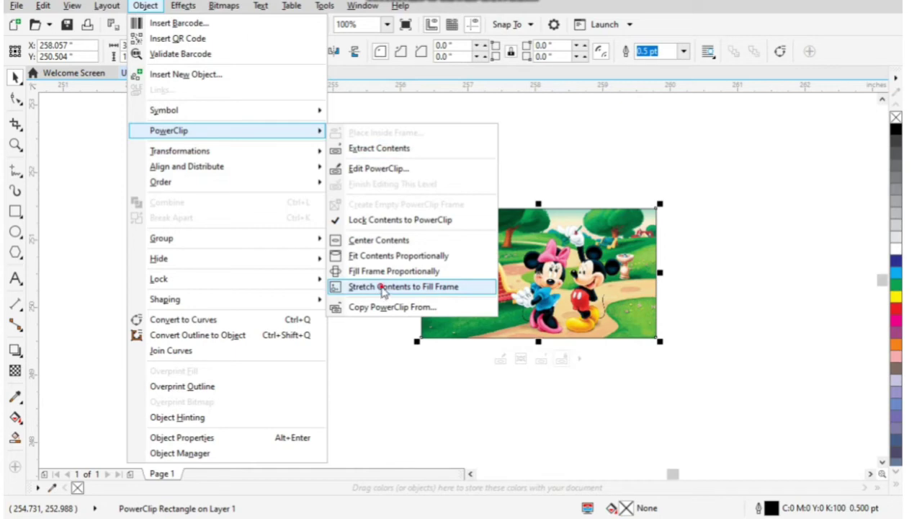
click(382, 288)
scroll(451, 221, up, 3)
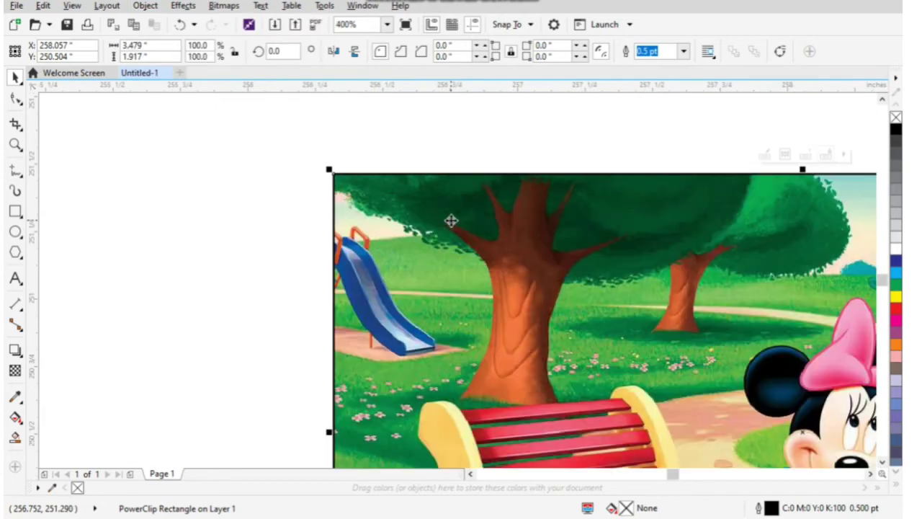
scroll(318, 200, down, 2)
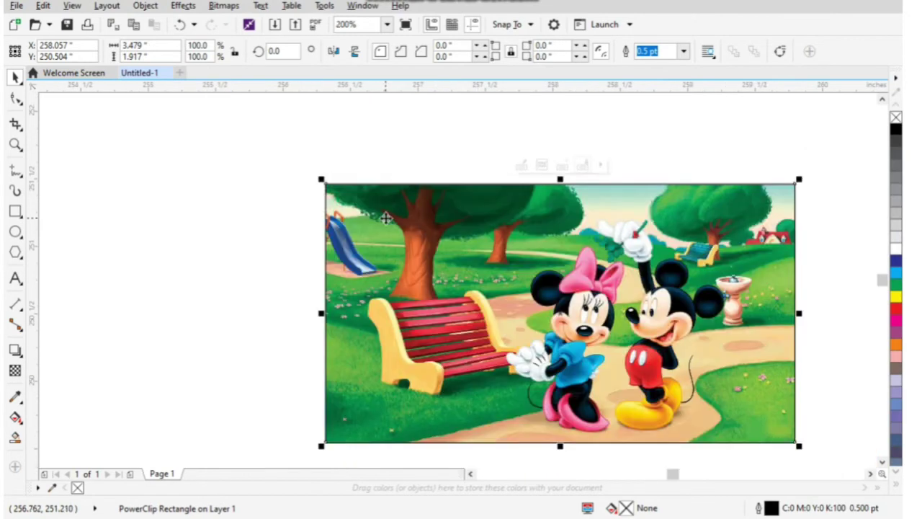
key(Escape)
scroll(333, 187, up, 2)
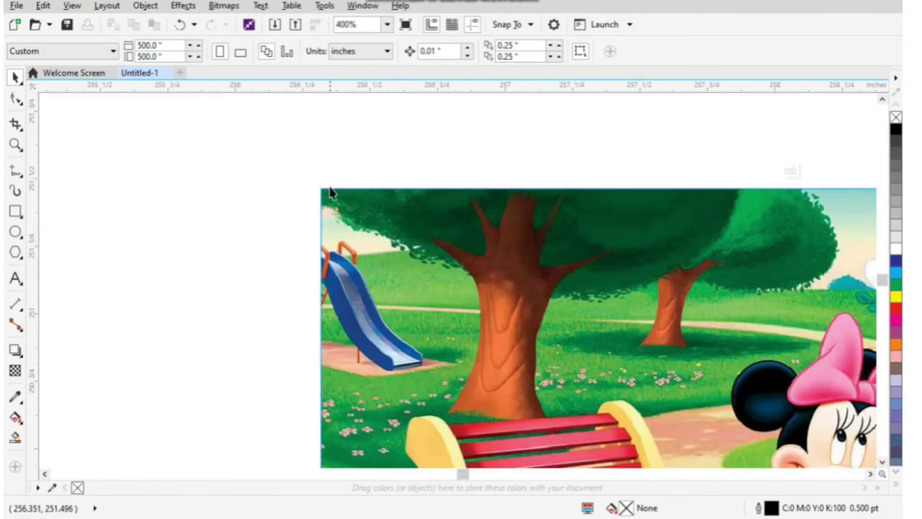
scroll(449, 199, down, 1)
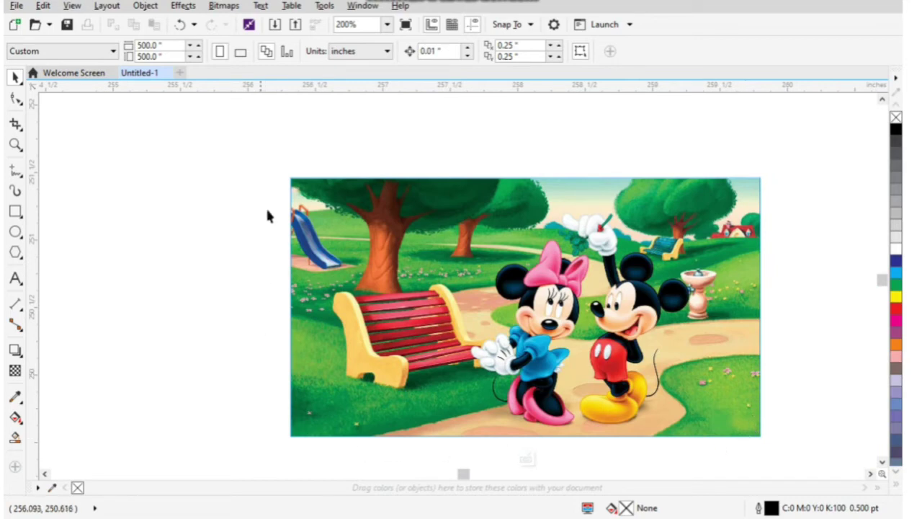
scroll(344, 170, up, 1)
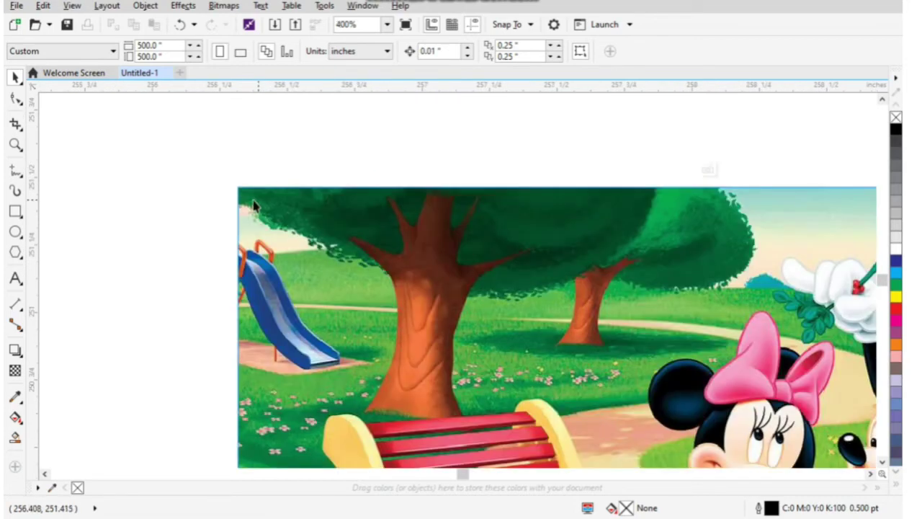
scroll(224, 191, up, 1)
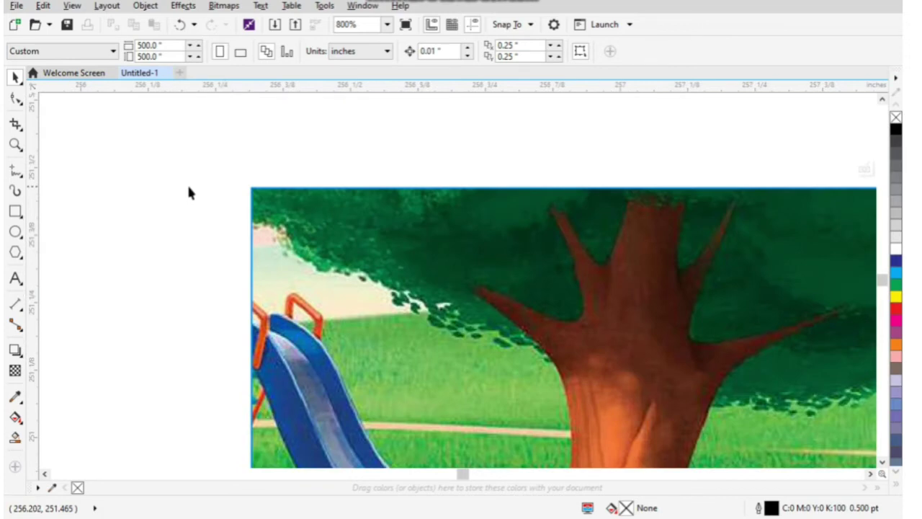
scroll(187, 193, down, 2)
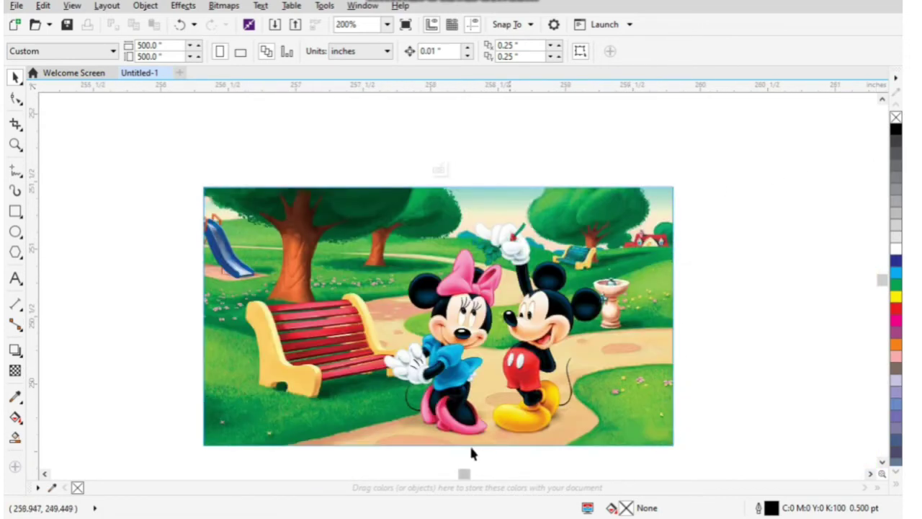
click(345, 136)
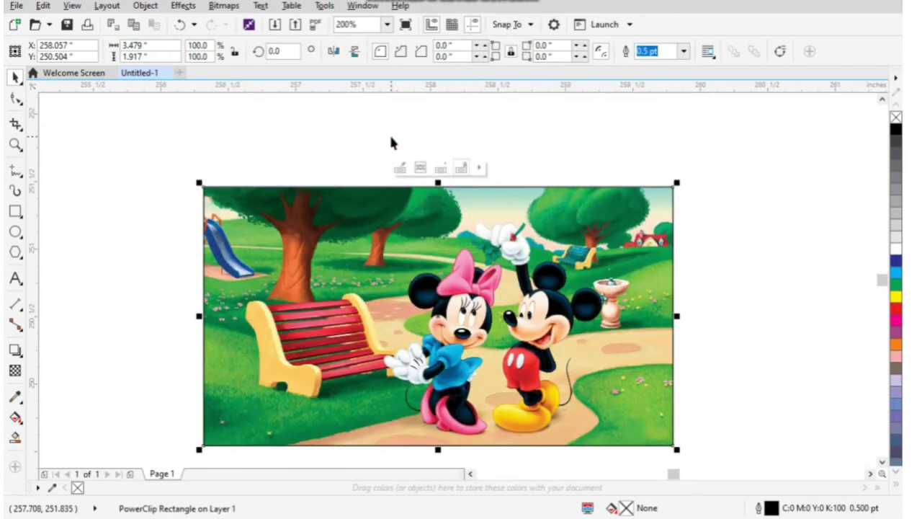
scroll(566, 168, down, 1)
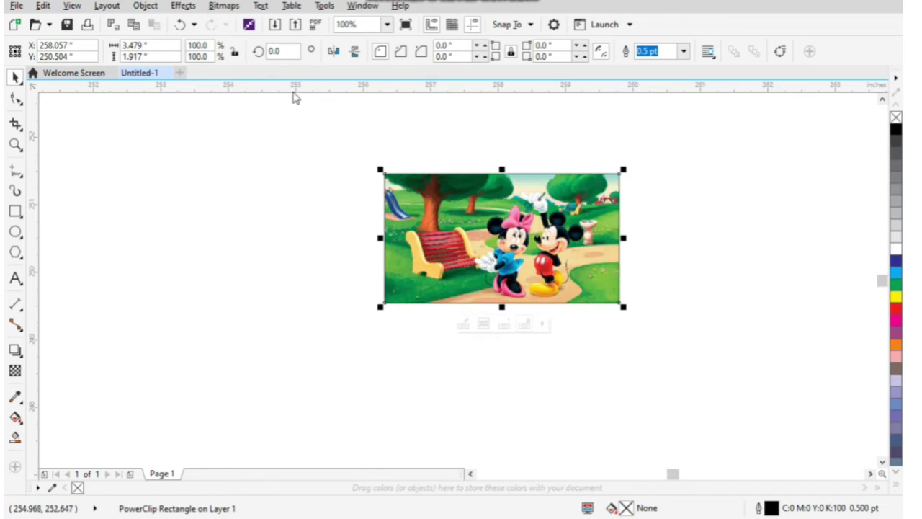
- Draw a new 2.844 by 2.135 inch rectangle and move it right of the park picture
click(145, 5)
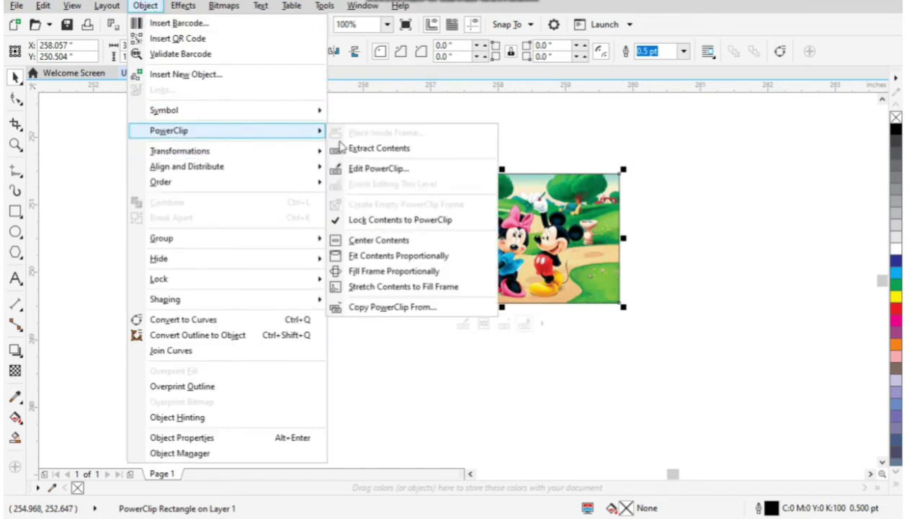
mouse_move(169, 130)
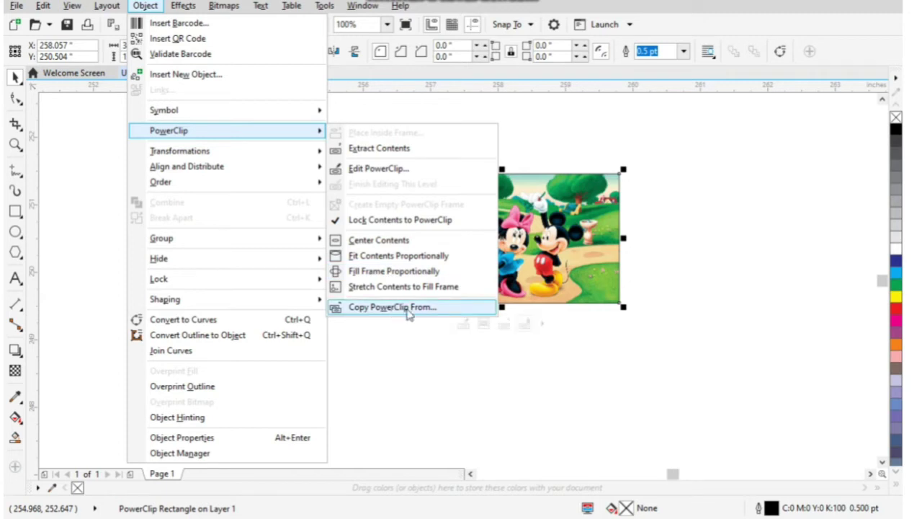
click(403, 307)
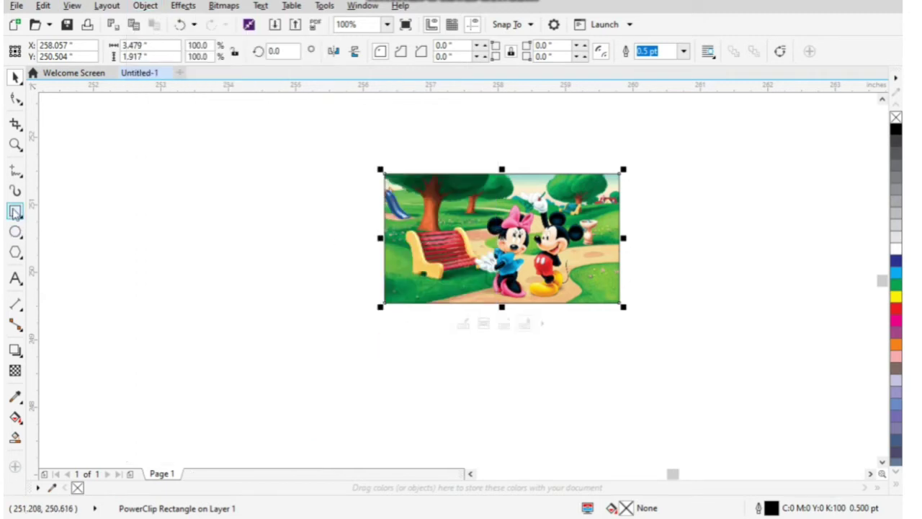
drag(120, 167, 312, 312)
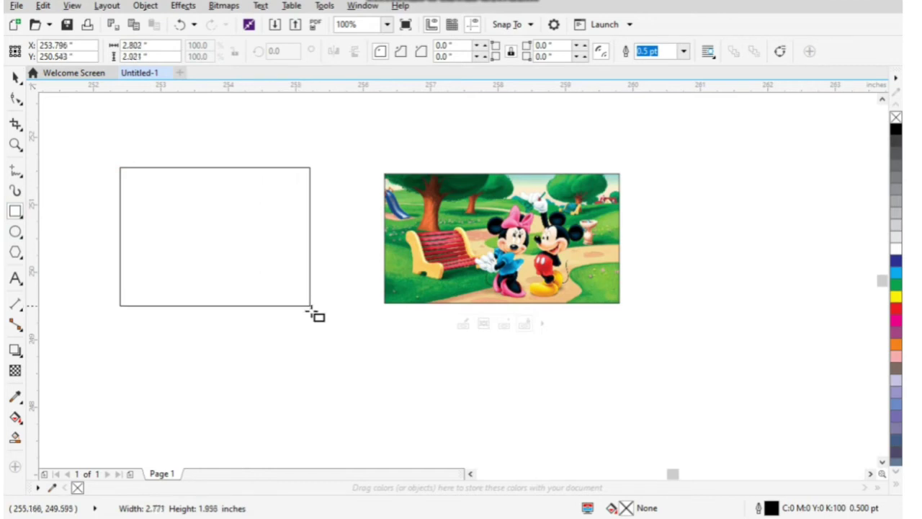
click(15, 74)
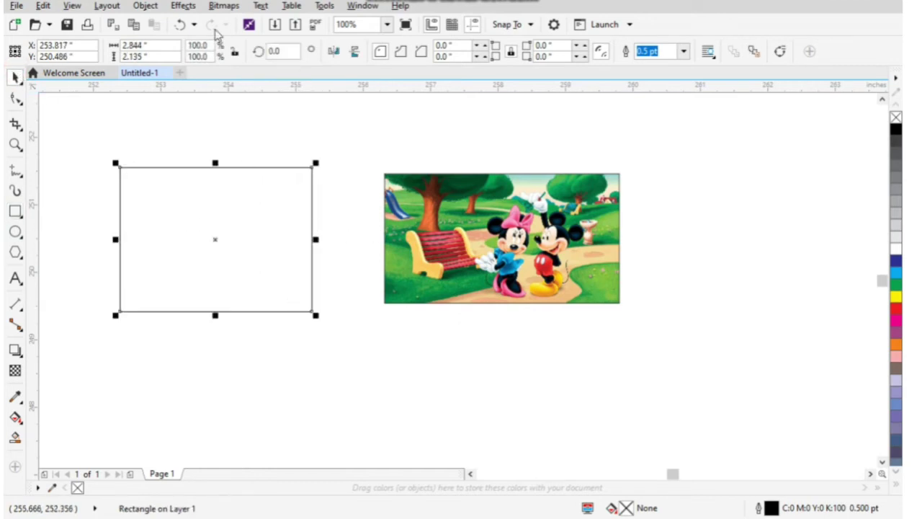
click(216, 207)
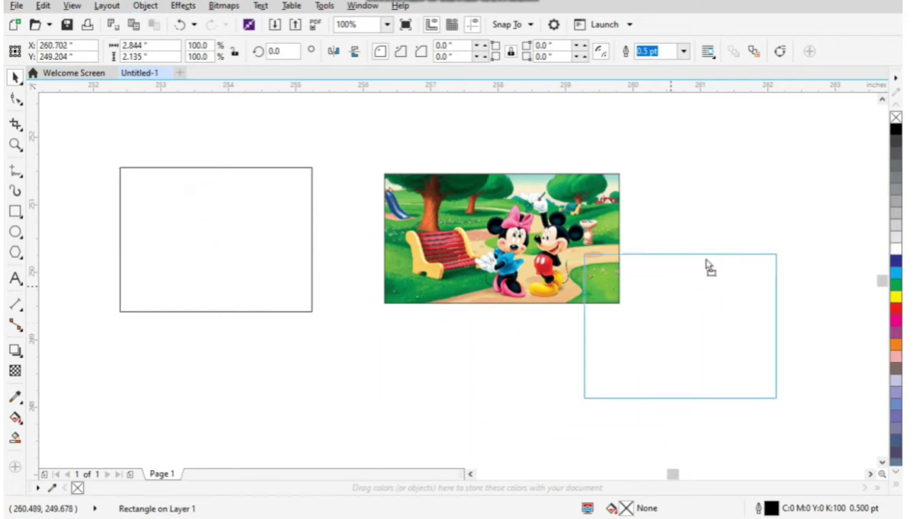
drag(216, 208, 750, 209)
click(145, 6)
mouse_move(168, 131)
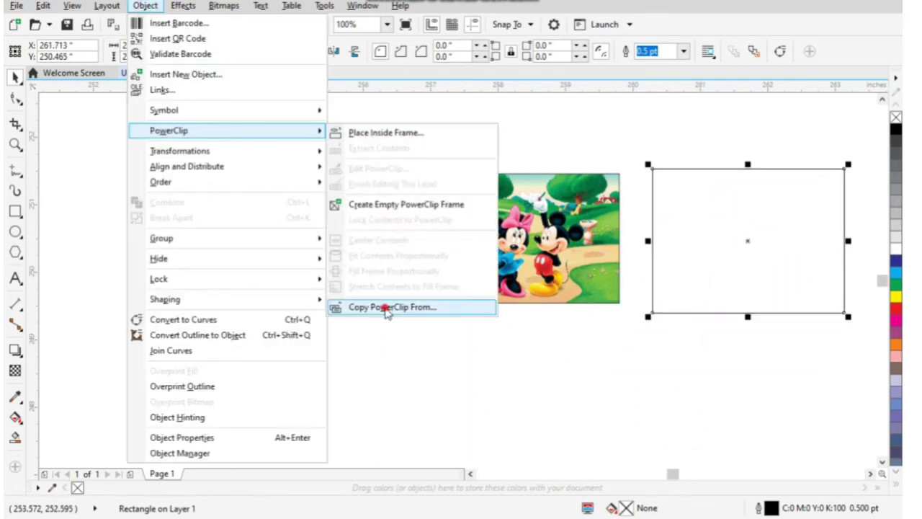
- Copy the park PowerClip's contents into the new rectangle using Copy PowerClip From
click(386, 308)
click(601, 248)
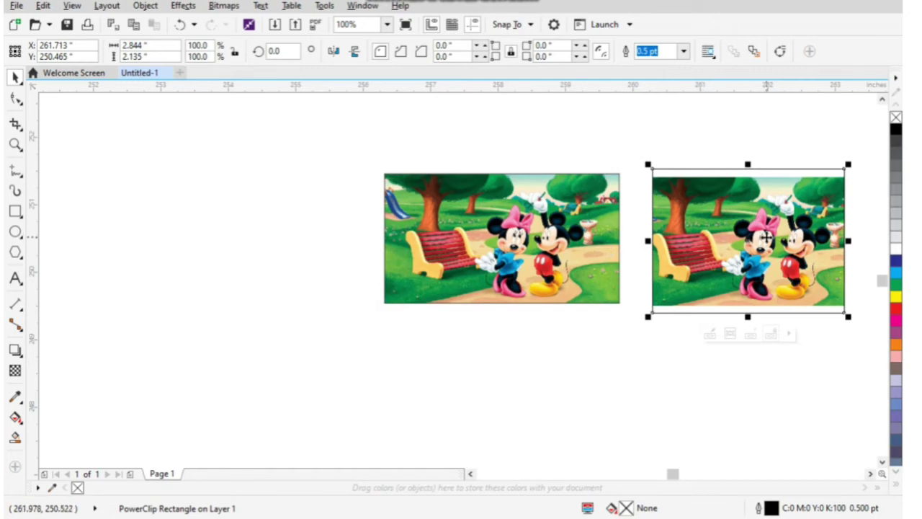
click(507, 240)
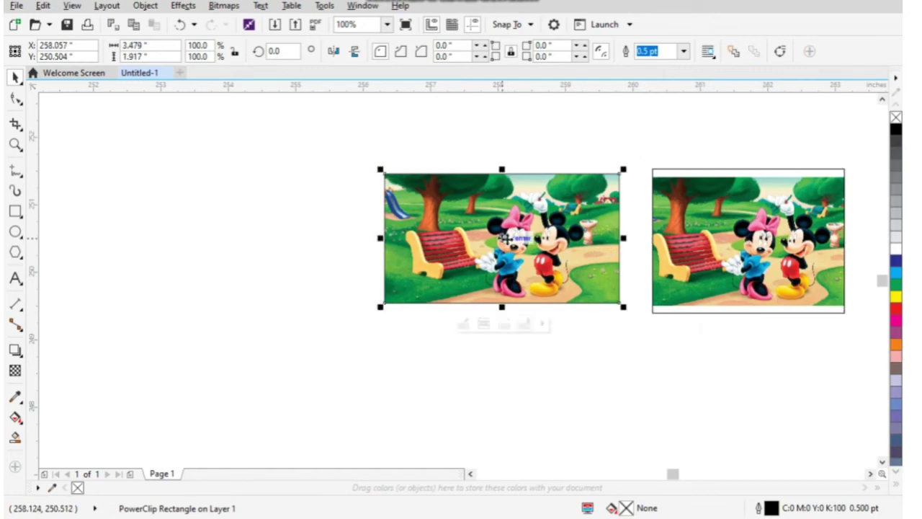
click(665, 241)
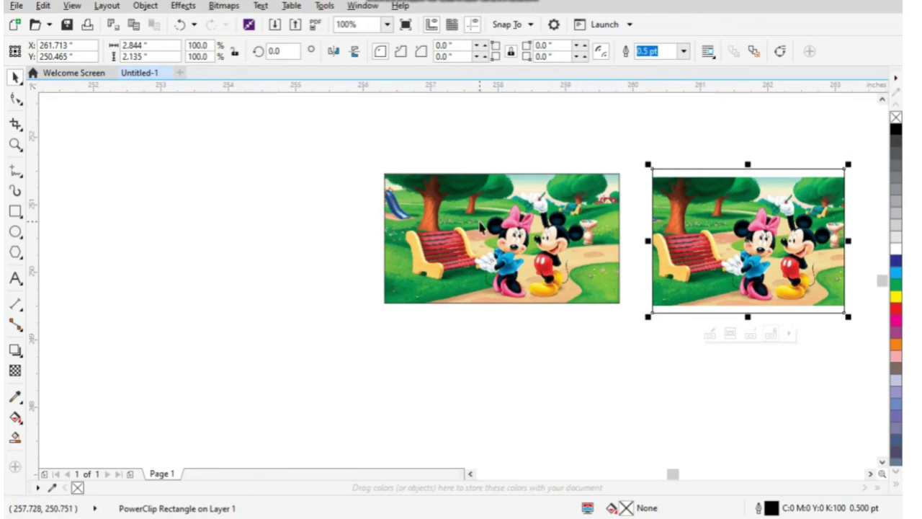
- Draw a 1.833-inch circle and place a copy of the park picture inside it
click(15, 231)
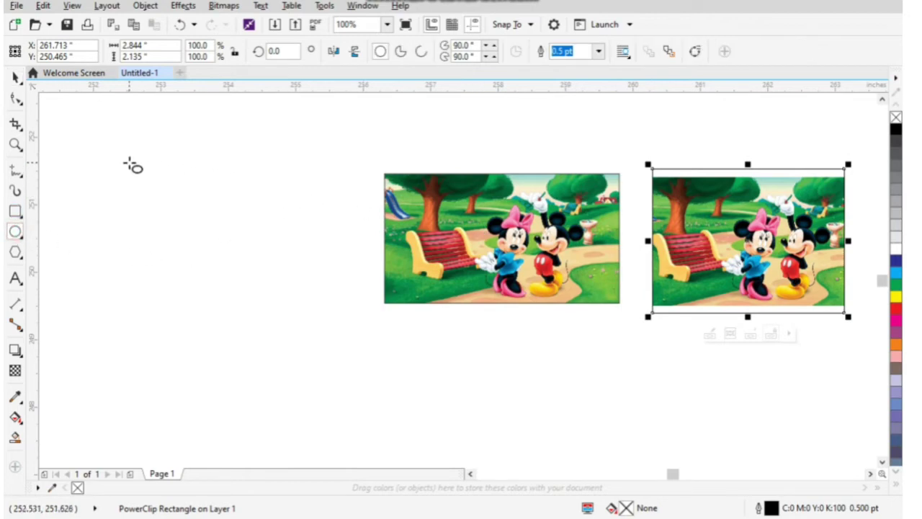
drag(124, 194, 256, 325)
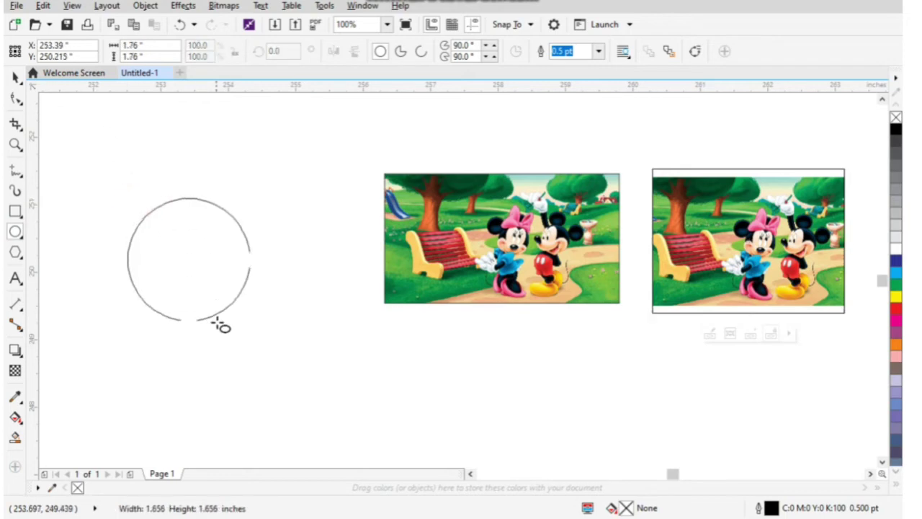
click(15, 76)
click(249, 154)
drag(452, 238, 336, 368)
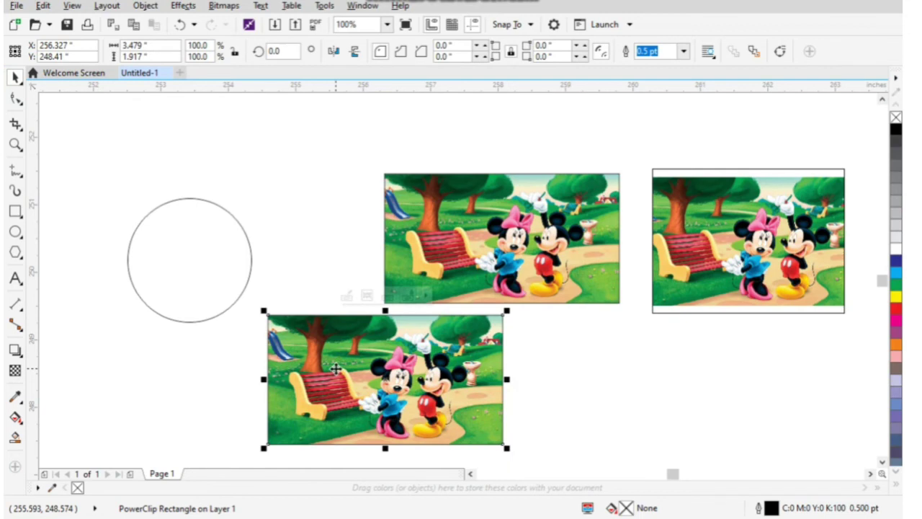
click(145, 5)
mouse_move(169, 131)
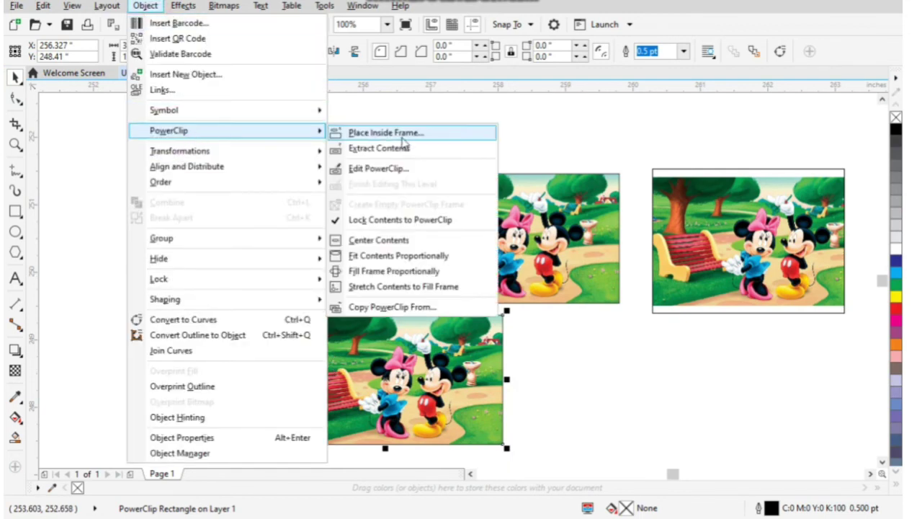
click(402, 137)
click(215, 252)
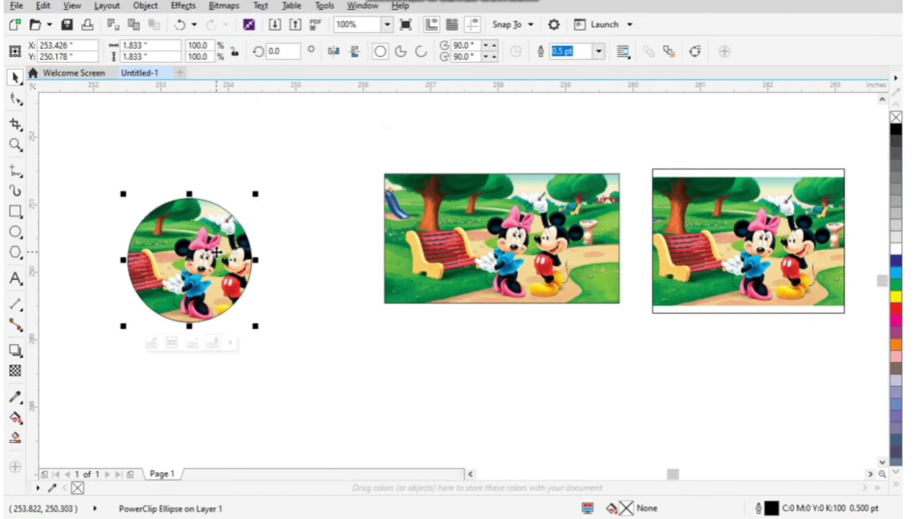
- Shrink the clipped picture to 97.3% and shift it so Mickey and Minnie fill the circle
double_click(214, 252)
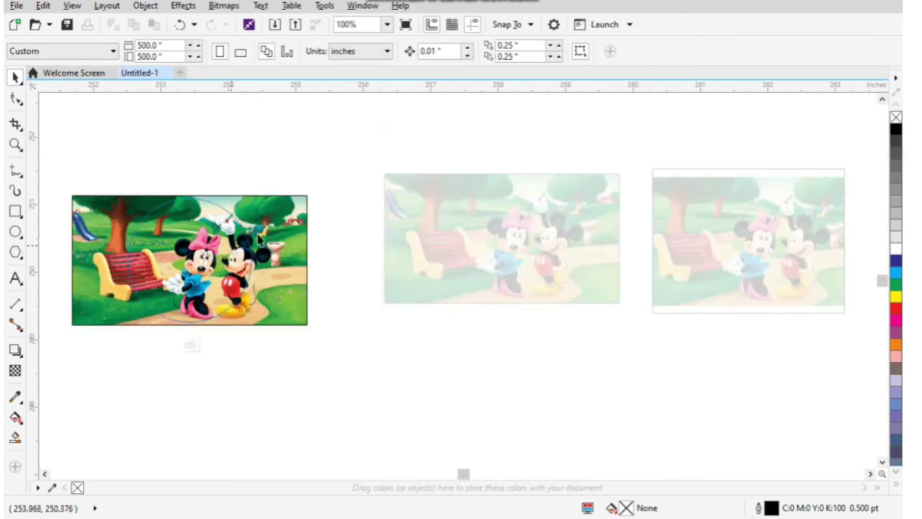
click(263, 229)
drag(307, 324, 281, 322)
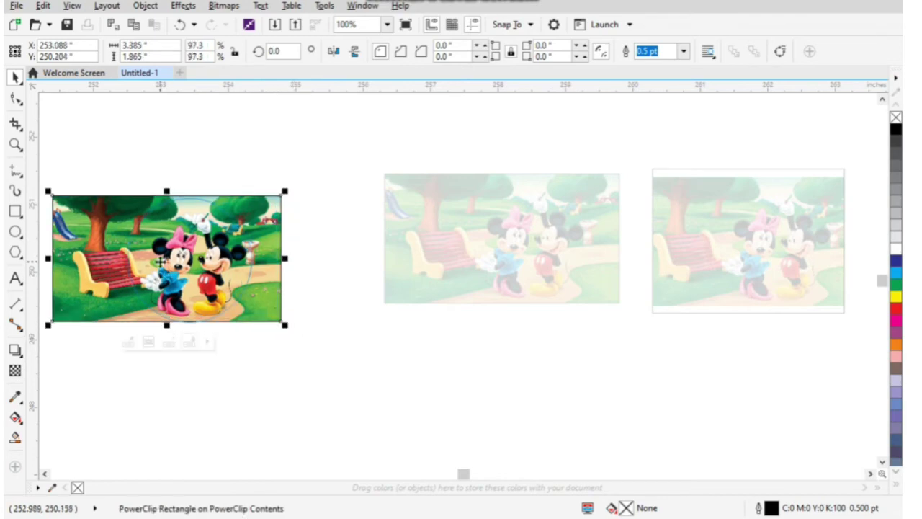
scroll(398, 270, up, 2)
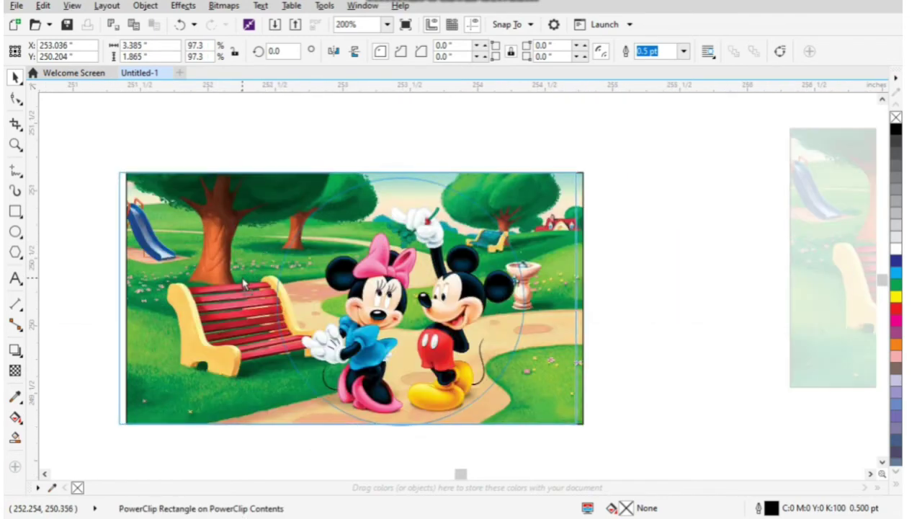
drag(244, 284, 238, 284)
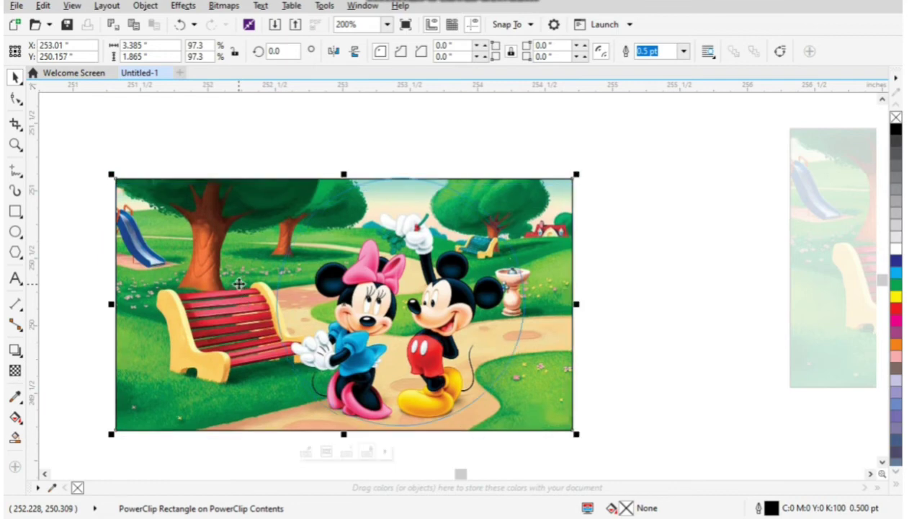
click(284, 161)
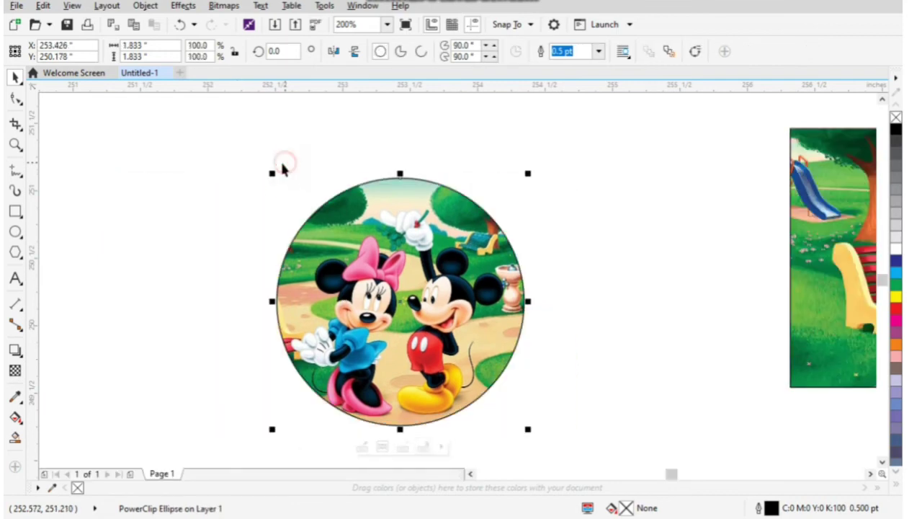
scroll(231, 191, down, 2)
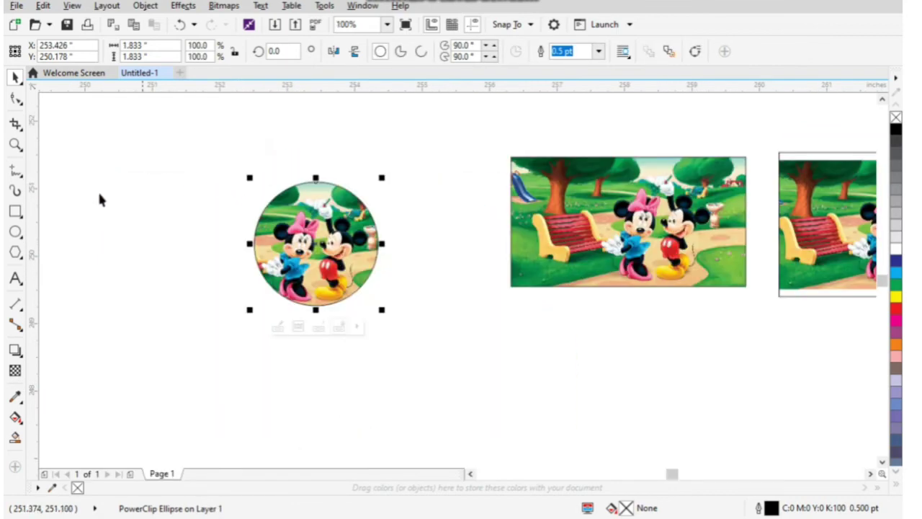
- Add a letter B, enlarge it to about 115 pt, and move it beside the pictures
click(15, 278)
click(289, 373)
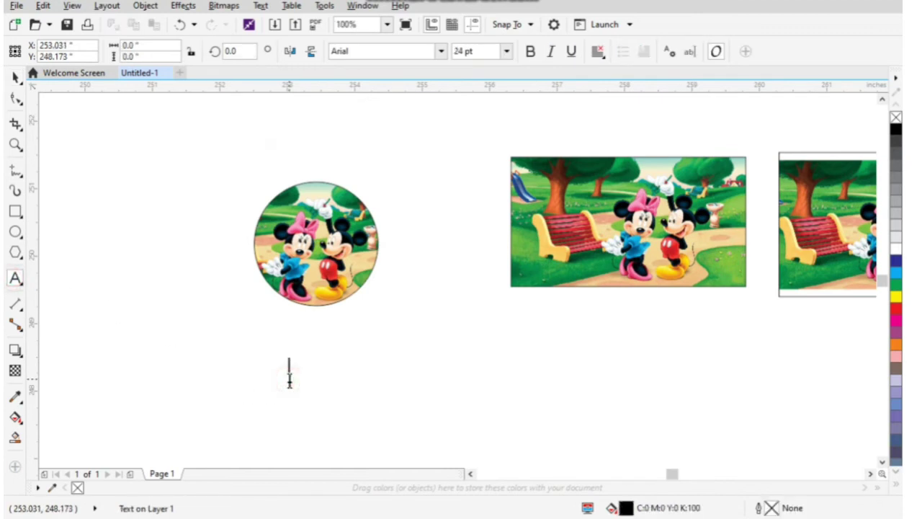
text(B)
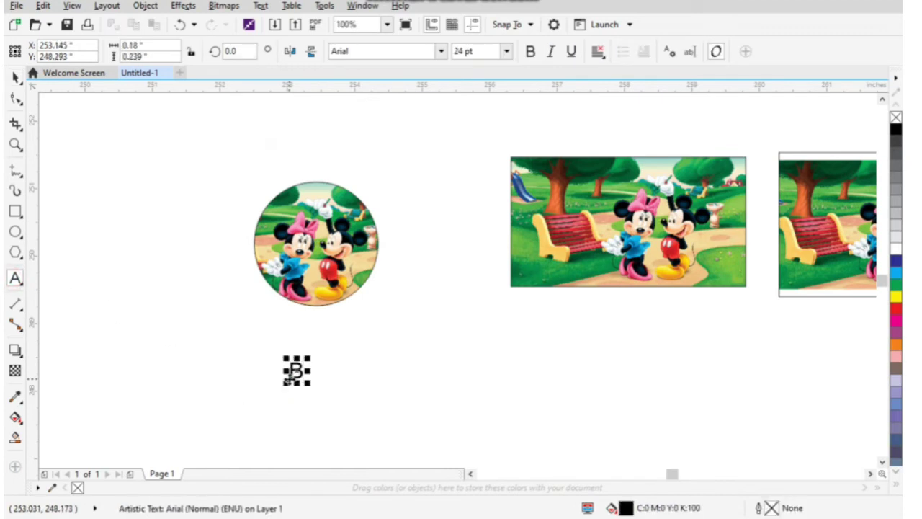
drag(308, 383, 398, 441)
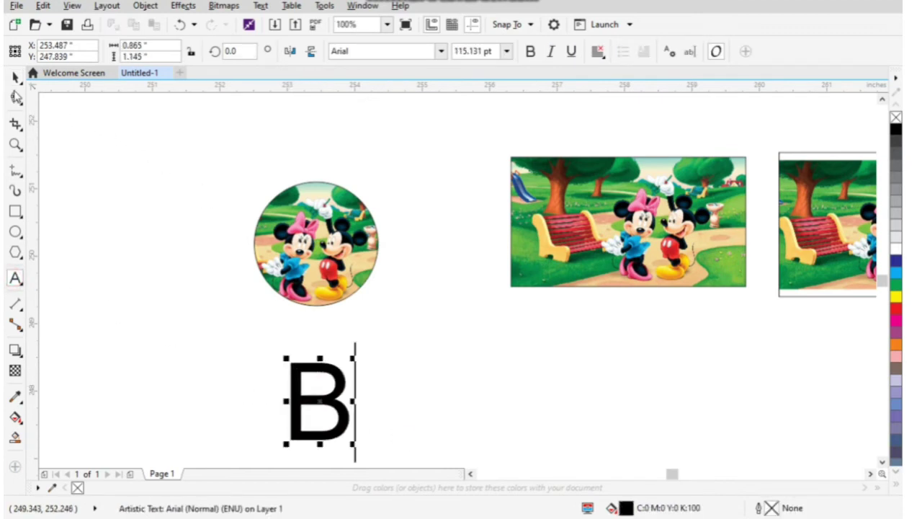
key(ctrl+space)
scroll(217, 294, down, 2)
drag(268, 346, 611, 260)
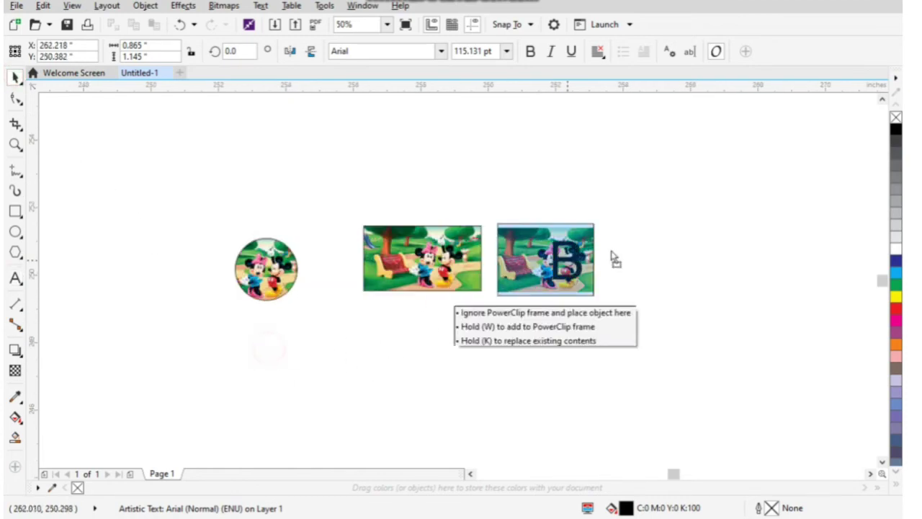
- Set the B to Arial Black at about 312 pt and place a copy of the middle picture below
click(441, 51)
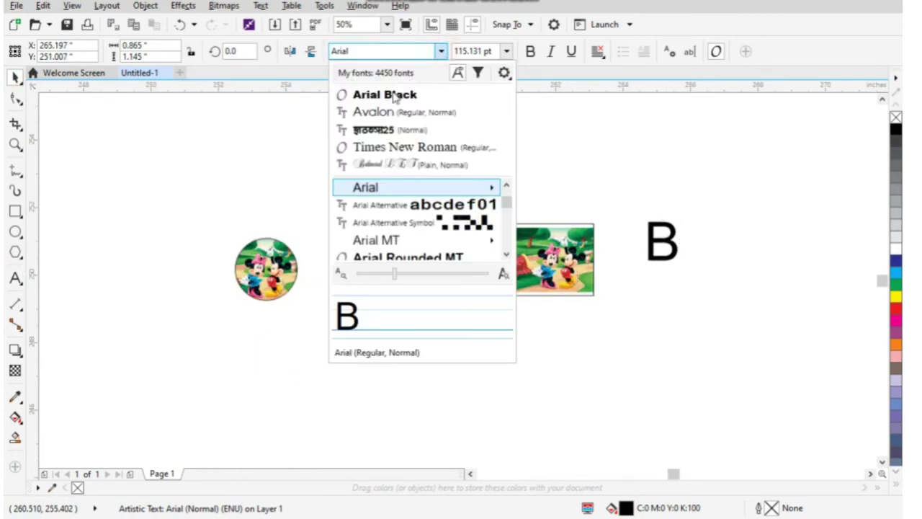
click(389, 96)
drag(689, 265, 750, 331)
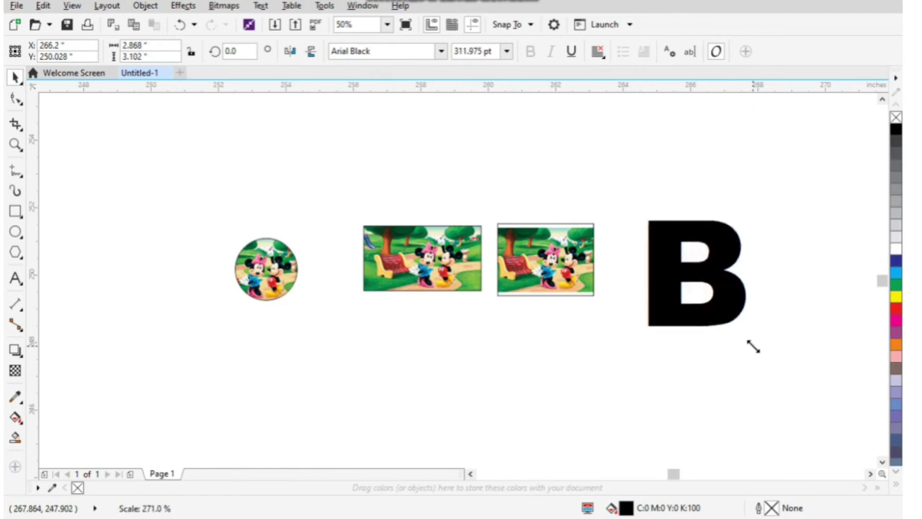
drag(439, 256, 445, 353)
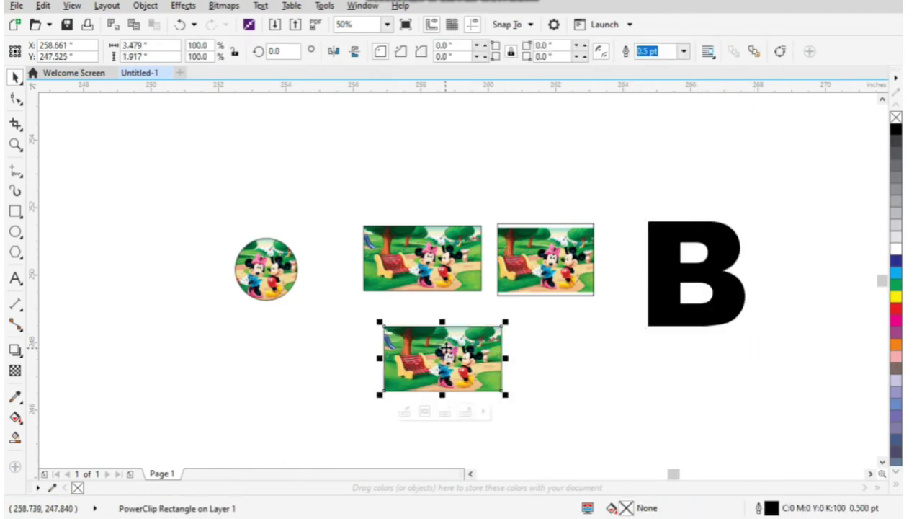
- Extract the park picture from the lower rectangle and clip it inside the letter B
click(145, 5)
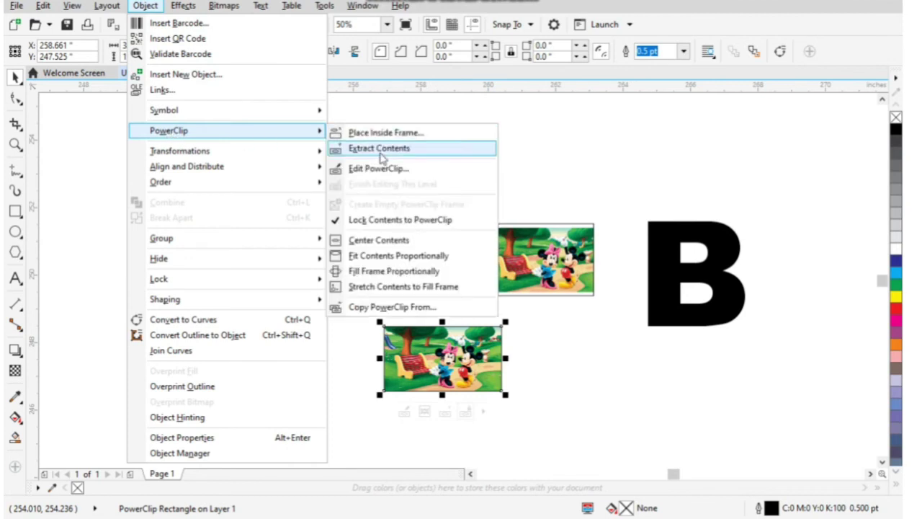
click(380, 153)
drag(469, 342, 598, 364)
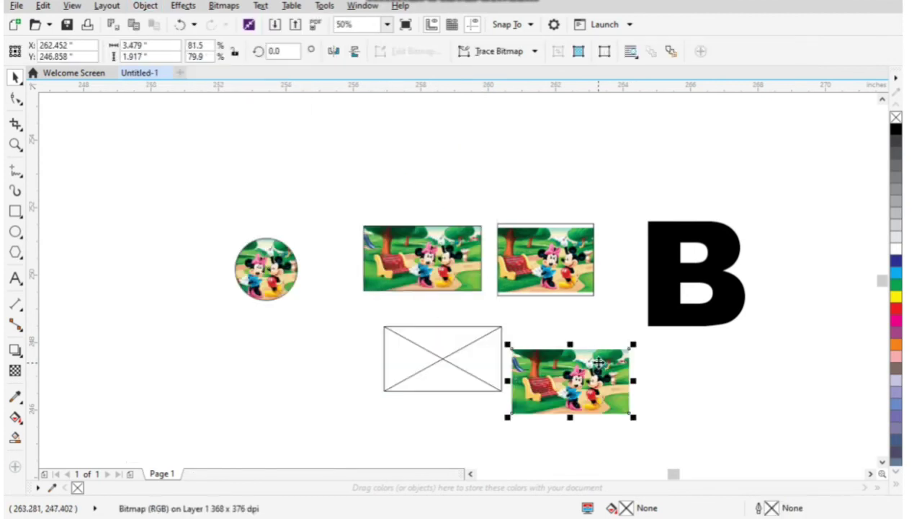
click(144, 5)
mouse_move(169, 130)
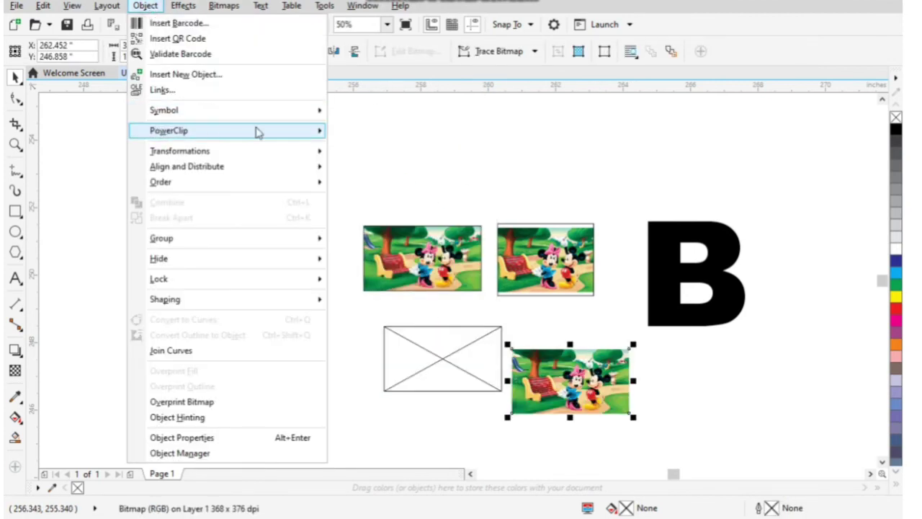
click(366, 133)
click(663, 226)
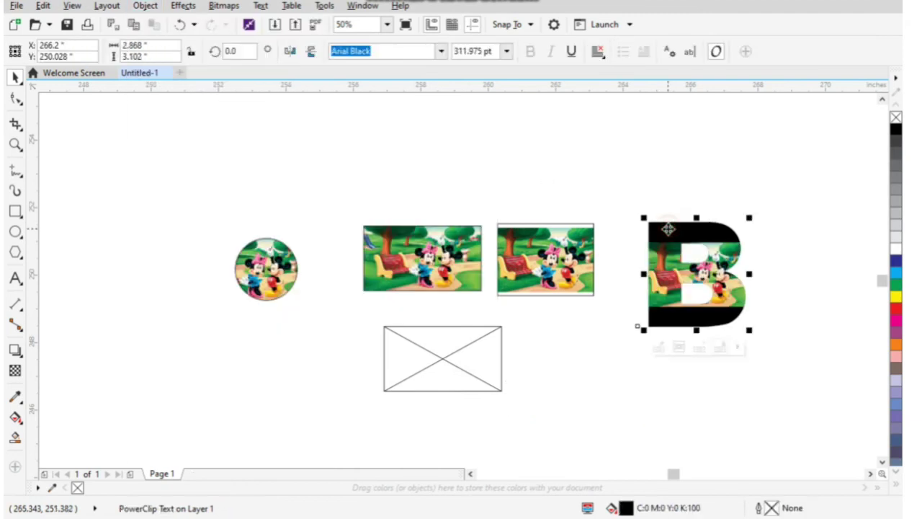
- Enlarge the picture inside the B to about 135.5% by 132.7% and shift it left
double_click(670, 267)
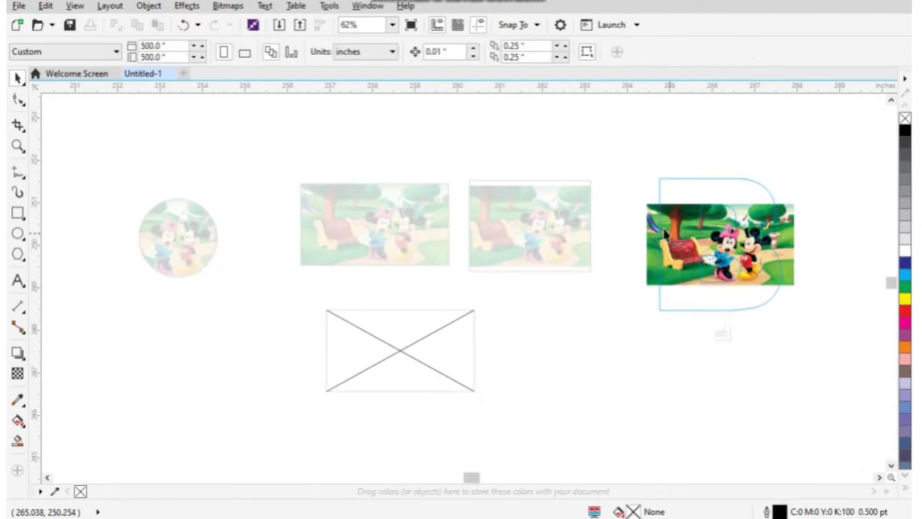
drag(625, 173, 745, 299)
drag(809, 361, 807, 360)
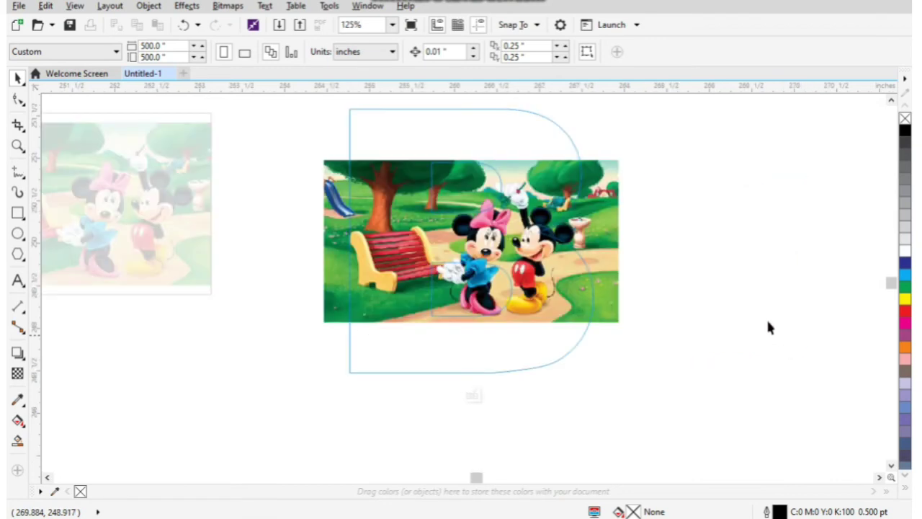
click(618, 292)
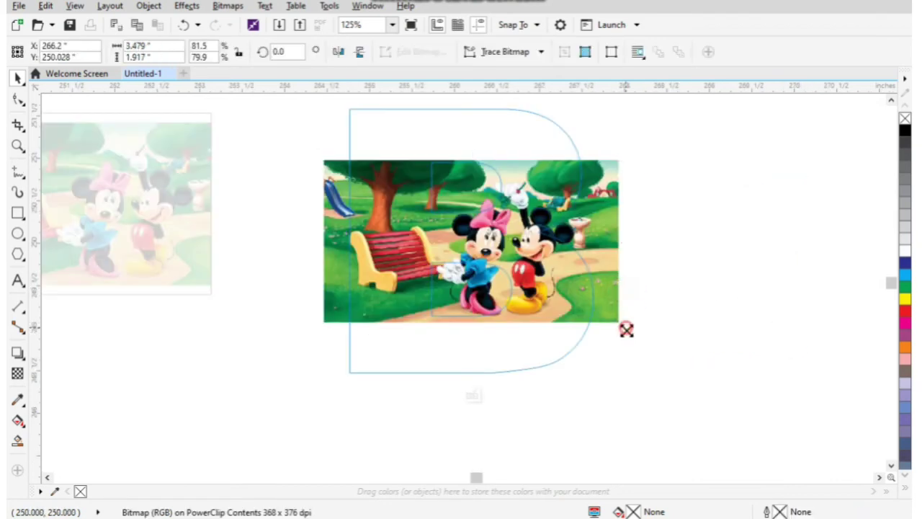
drag(626, 329, 726, 470)
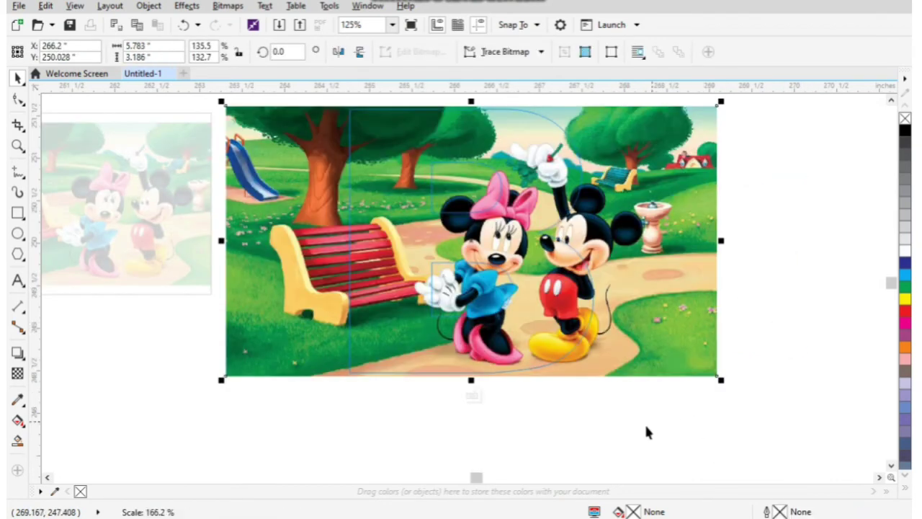
click(644, 426)
mouse_move(658, 354)
mouse_down()
mouse_move(572, 350)
mouse_move(617, 343)
mouse_up()
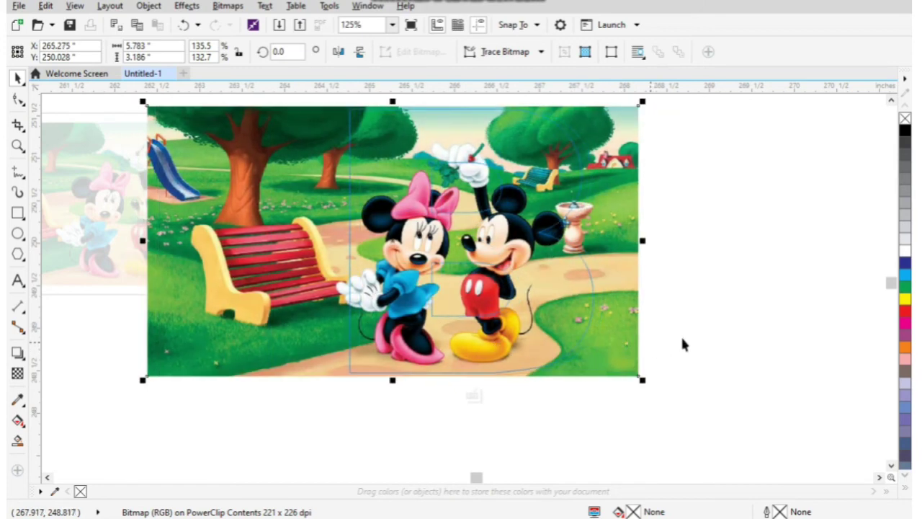
ctrl+click(682, 338)
scroll(702, 335, down, 2)
- Delete the empty placeholder frame and the duplicate rectangle picture
click(348, 402)
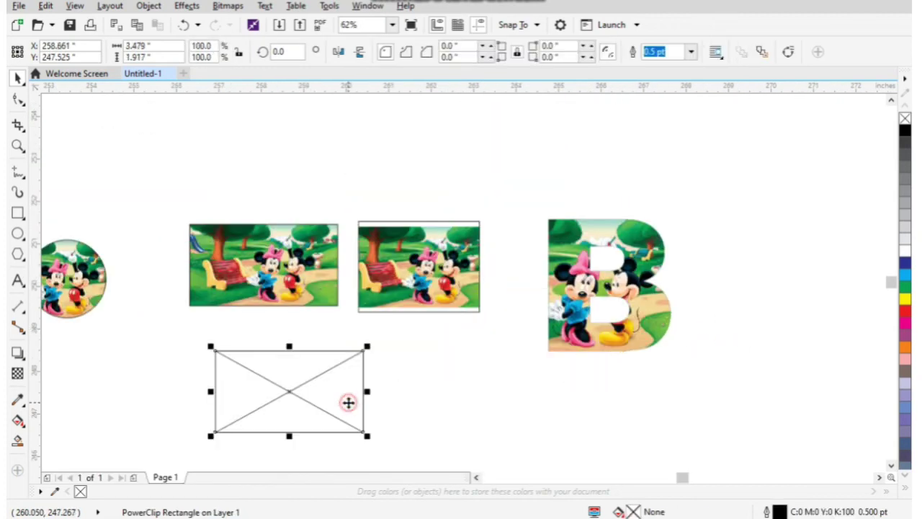
key(Delete)
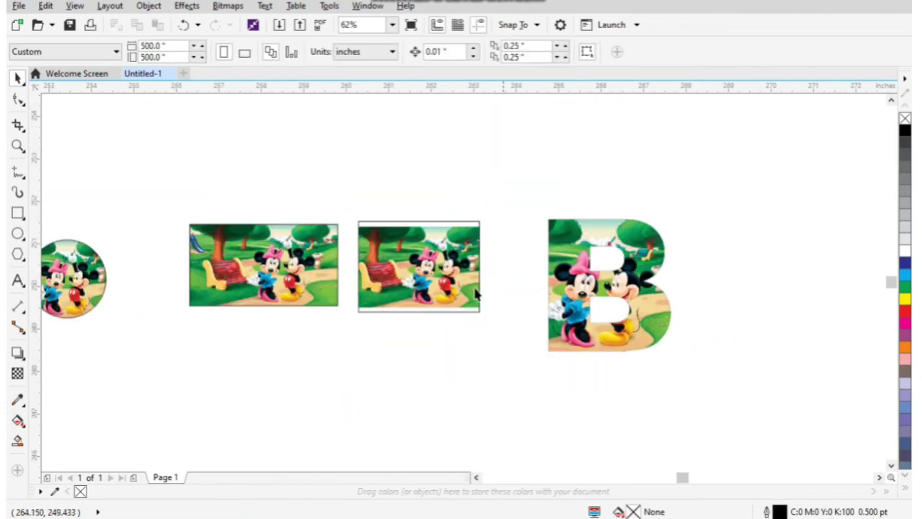
click(476, 293)
key(Delete)
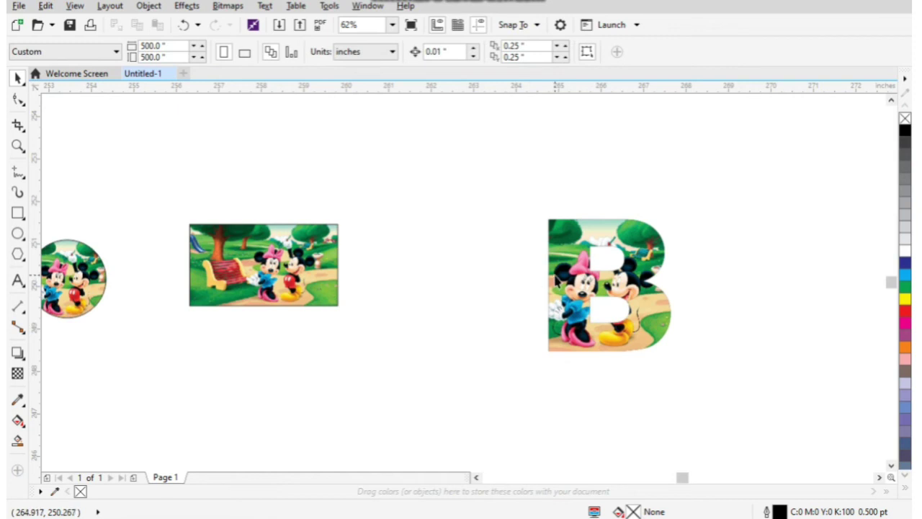
- Move the B beside the rectangle and align the three pictures on their centres
drag(551, 285, 387, 281)
shift+click(190, 252)
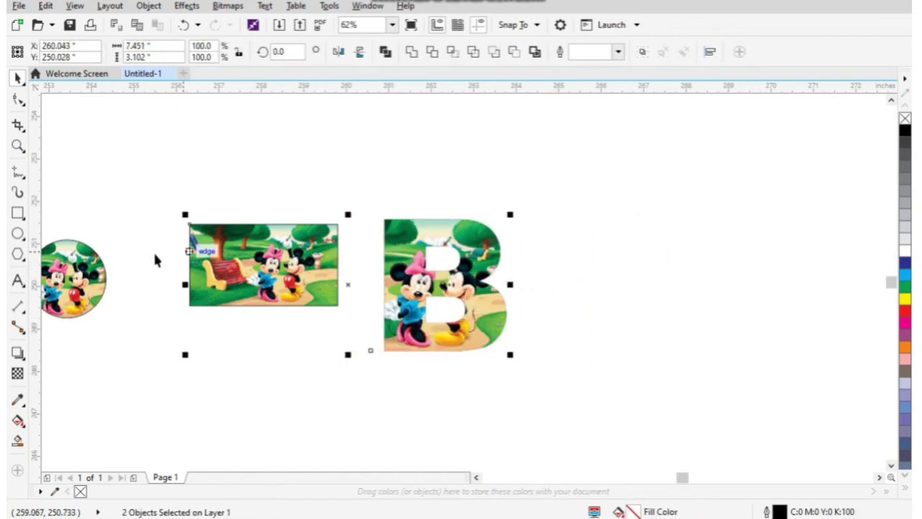
shift+click(100, 270)
key(c)
- Move the circle closer, then enlarge the circle and rectangle pictures
click(165, 206)
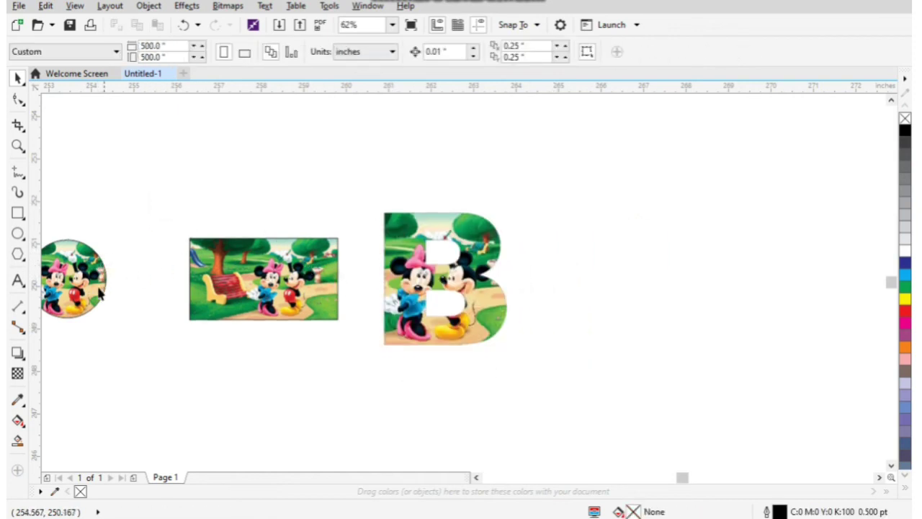
drag(99, 291, 142, 292)
drag(156, 324, 175, 339)
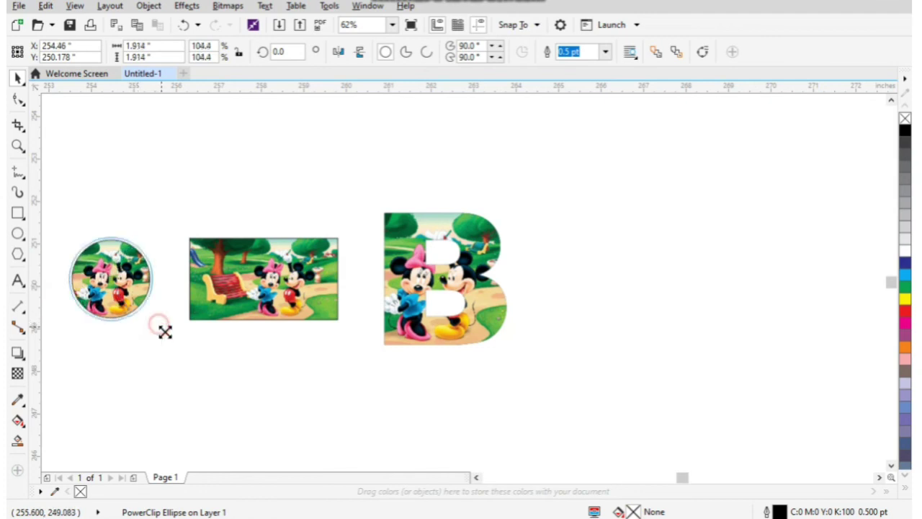
click(216, 350)
click(274, 310)
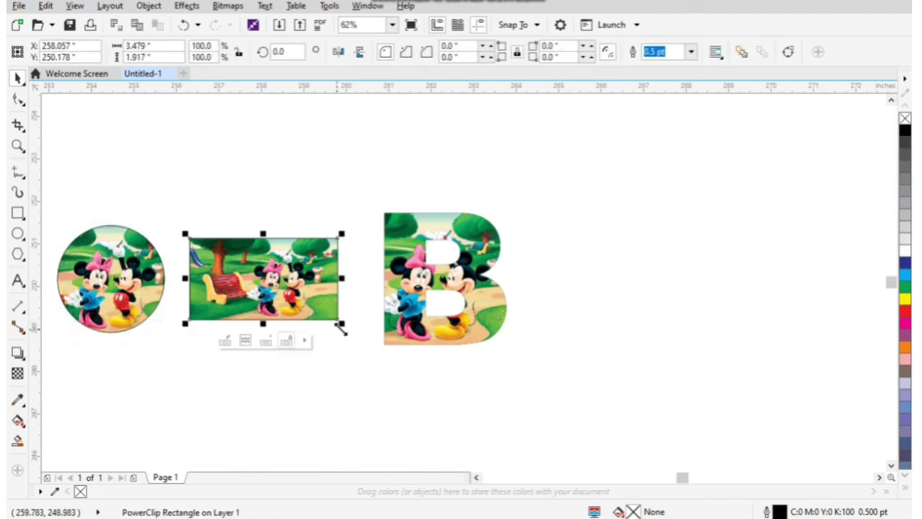
drag(339, 324, 351, 338)
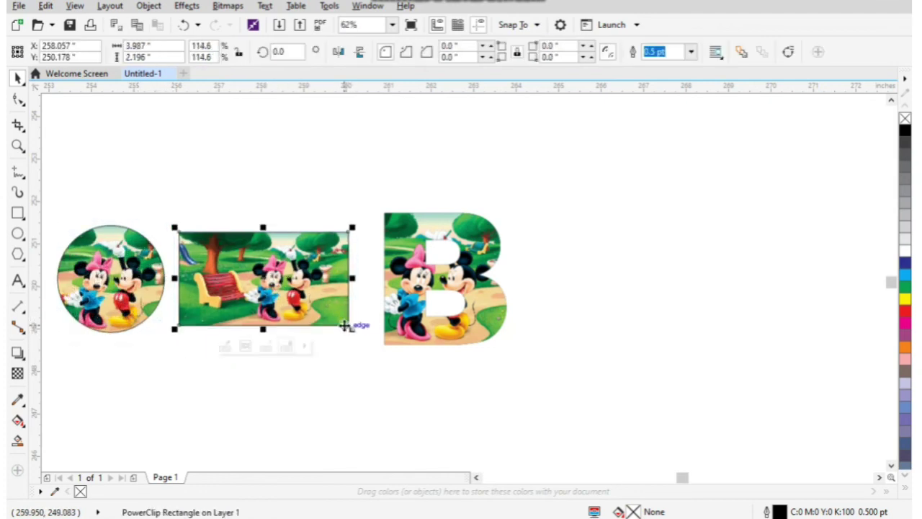
key(F4)
key(Escape)
- Round the rectangle picture's corners to about 0.46 inch
click(325, 228)
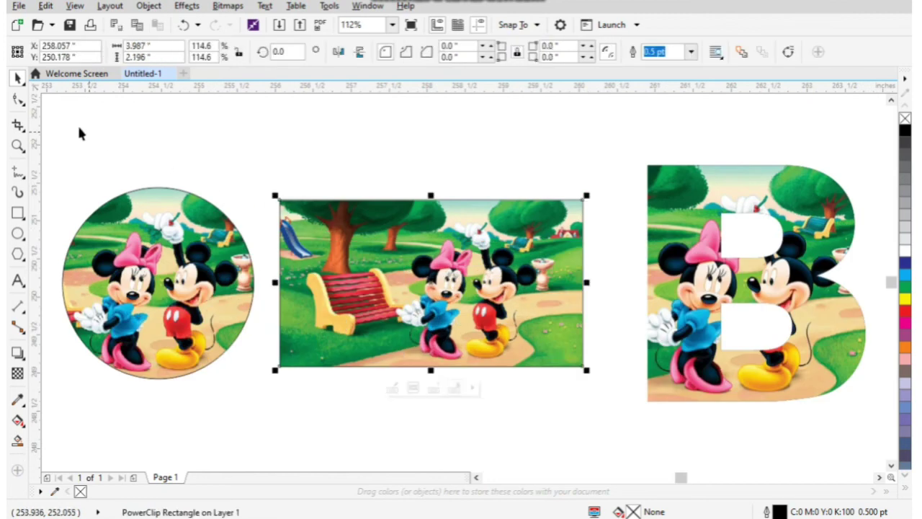
click(18, 99)
drag(278, 201, 320, 216)
click(18, 78)
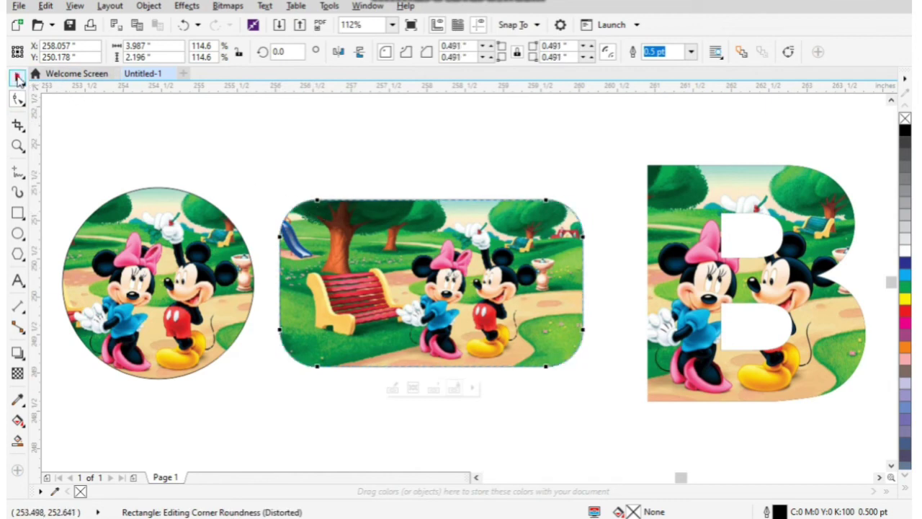
- Space the circle, rectangle and B closer together and make a slightly smaller rectangle copy
click(269, 144)
drag(387, 238, 404, 244)
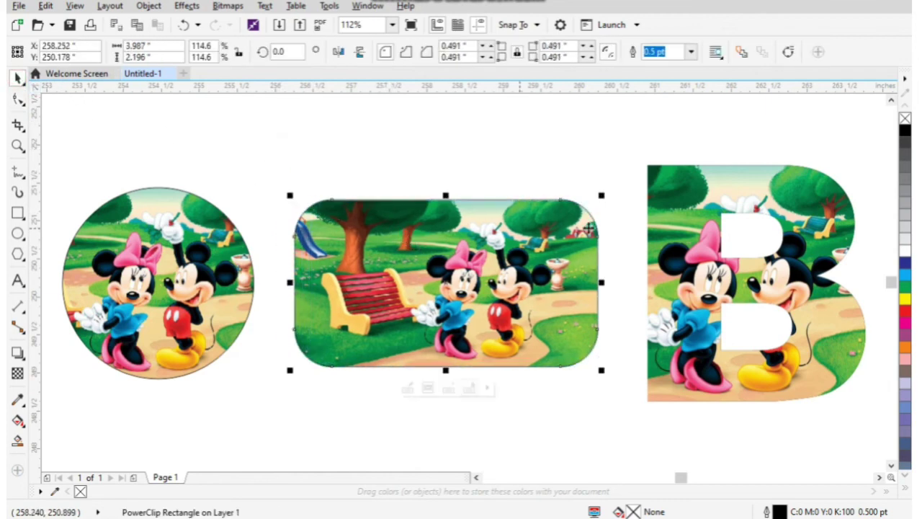
drag(643, 239, 623, 240)
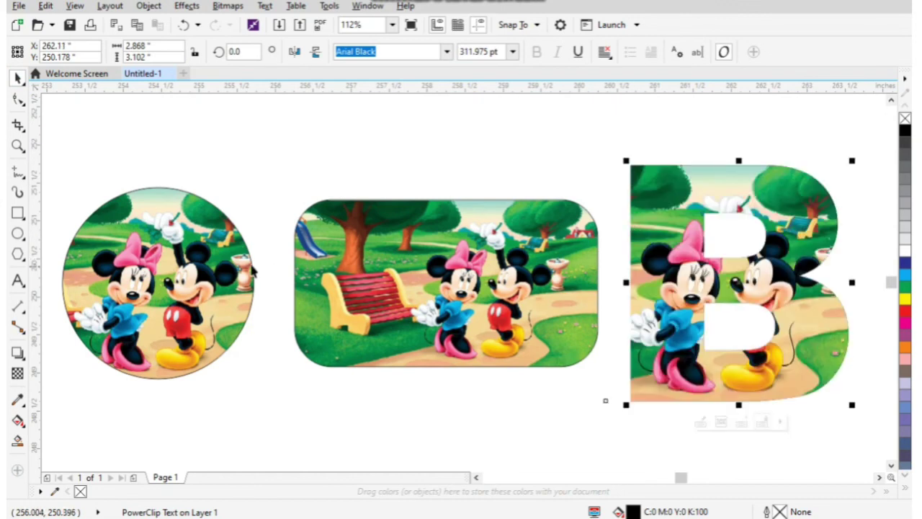
drag(253, 270, 269, 261)
click(303, 185)
click(328, 232)
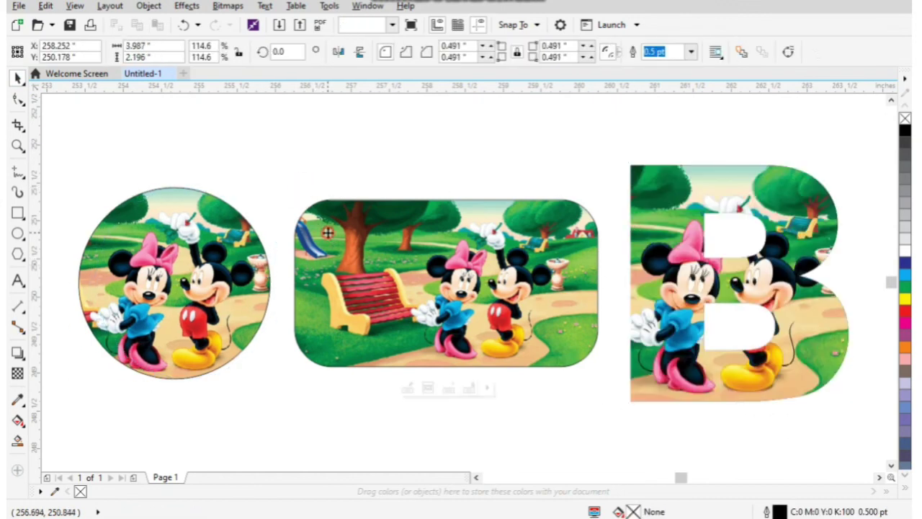
drag(293, 195, 300, 200)
- Convert the larger rounded picture underneath the smaller copy to a bitmap
click(341, 177)
click(337, 214)
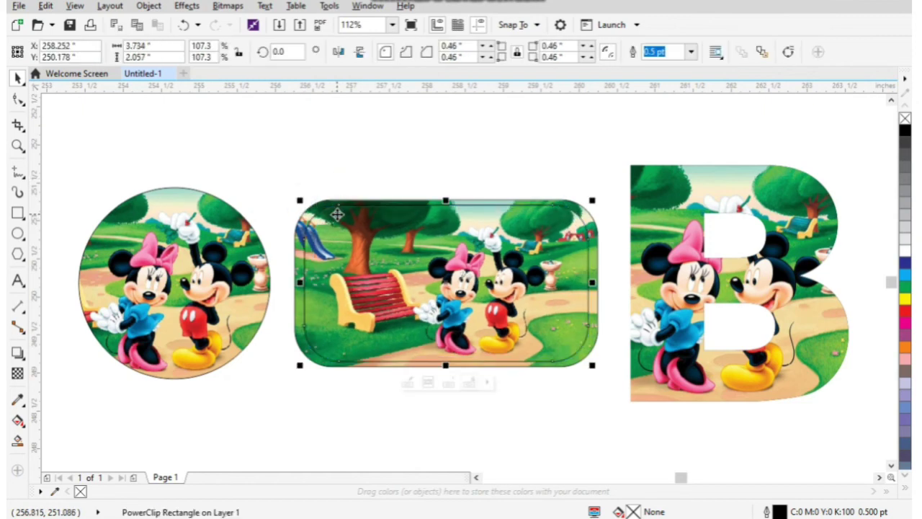
click(342, 179)
click(336, 202)
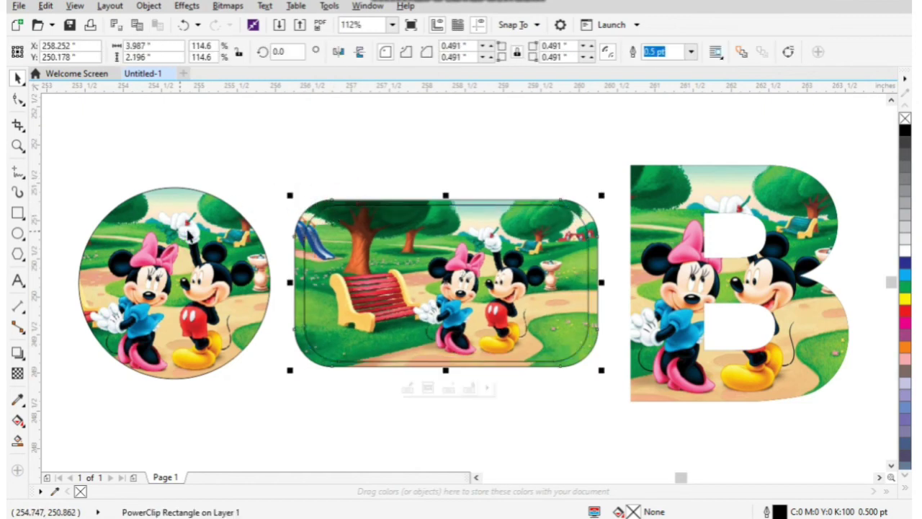
click(228, 6)
click(252, 29)
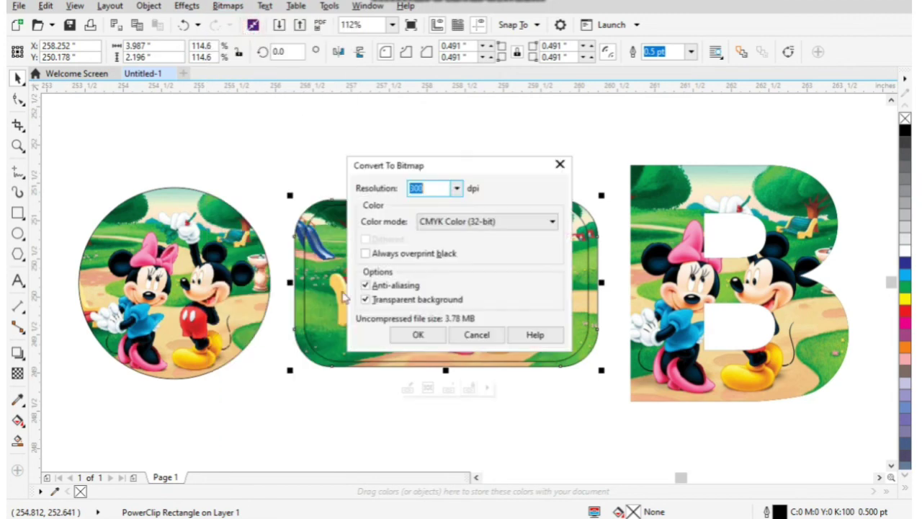
click(416, 333)
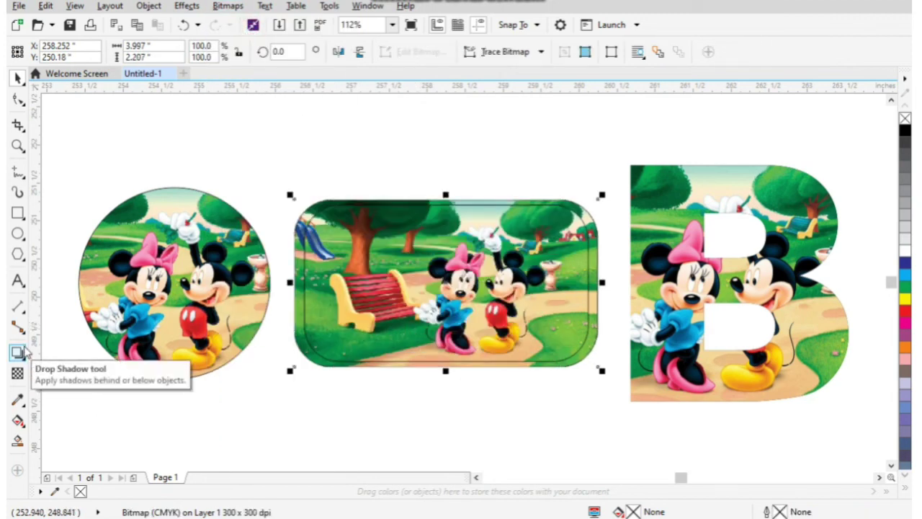
- Apply a Gaussian blur of about 5 pixels radius to the bitmap copy
click(227, 5)
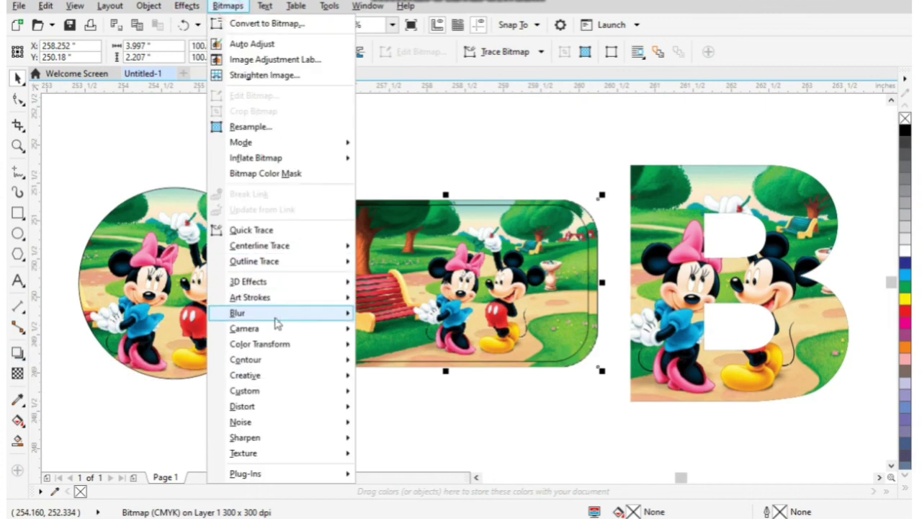
mouse_move(245, 312)
click(408, 328)
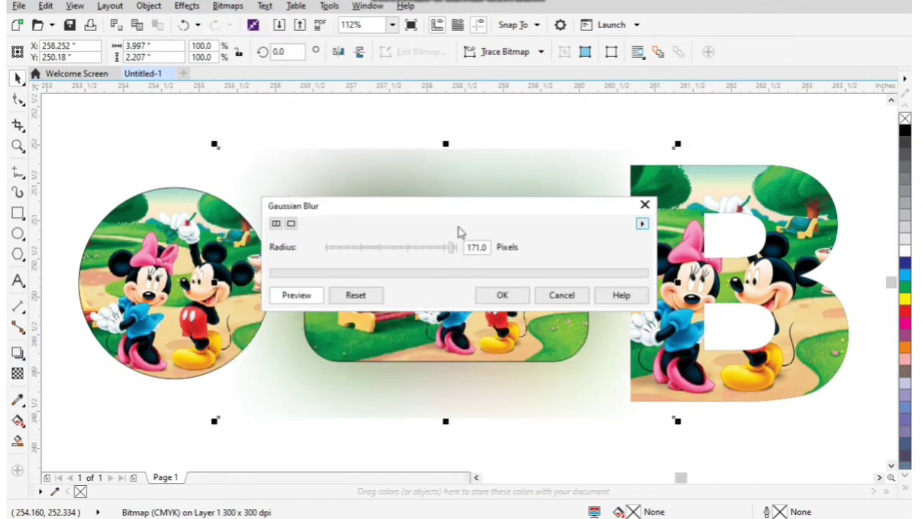
drag(451, 247, 360, 249)
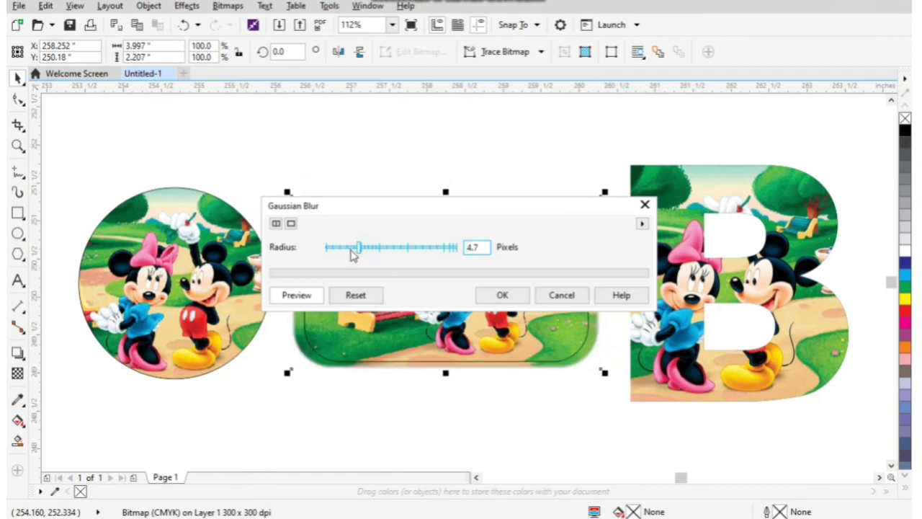
click(365, 258)
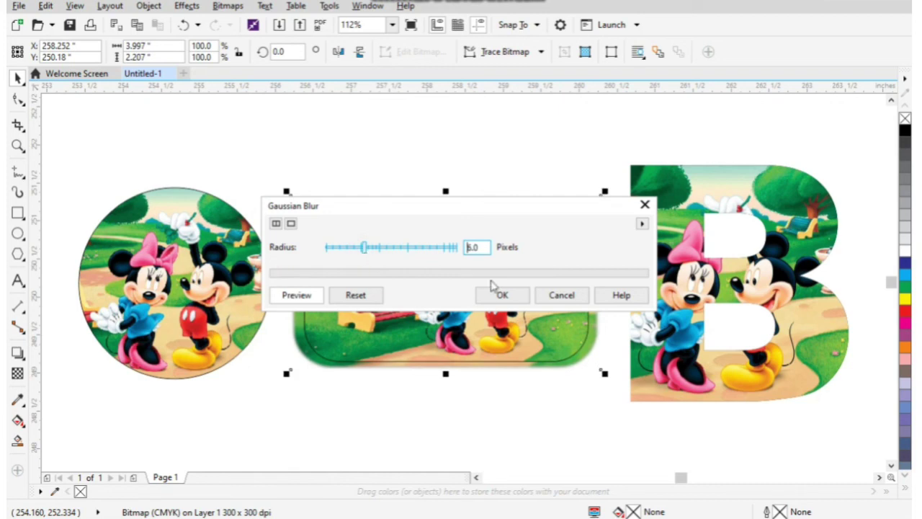
click(517, 295)
click(519, 440)
click(569, 357)
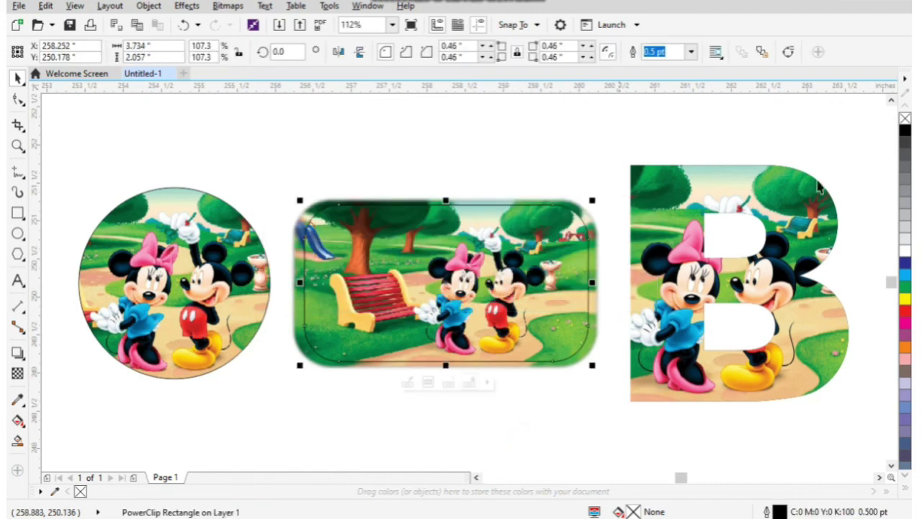
- Enlarge the sharp rounded picture slightly to 3.794 by 2.09 inches over its blurred backing
click(462, 167)
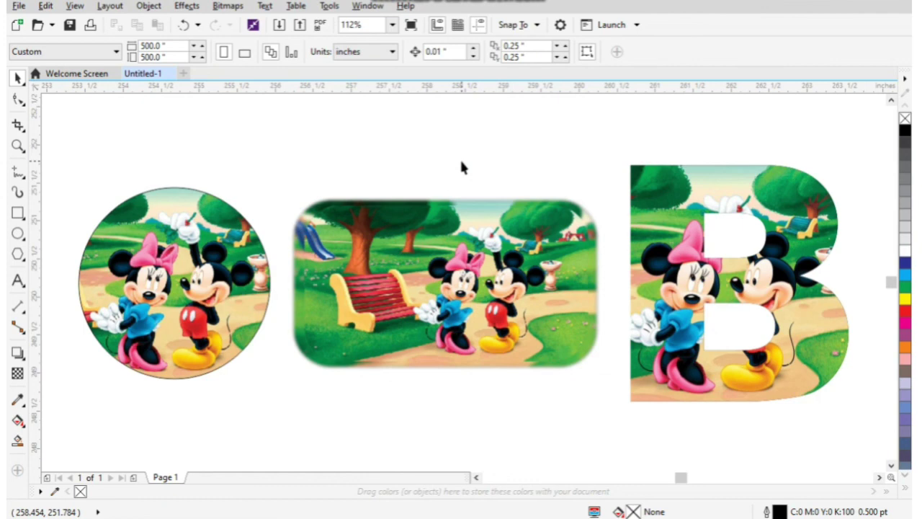
click(383, 232)
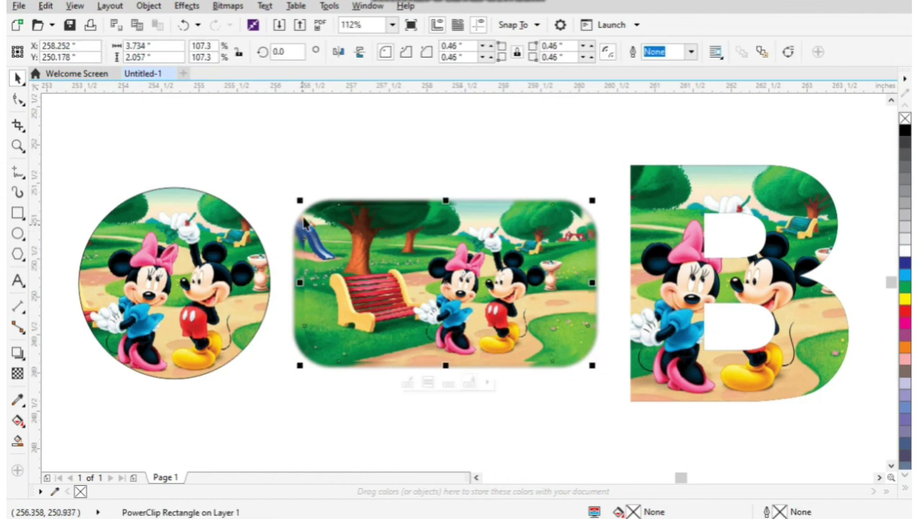
scroll(302, 219, up, 2)
drag(300, 191, 286, 184)
scroll(287, 184, down, 2)
scroll(558, 218, up, 2)
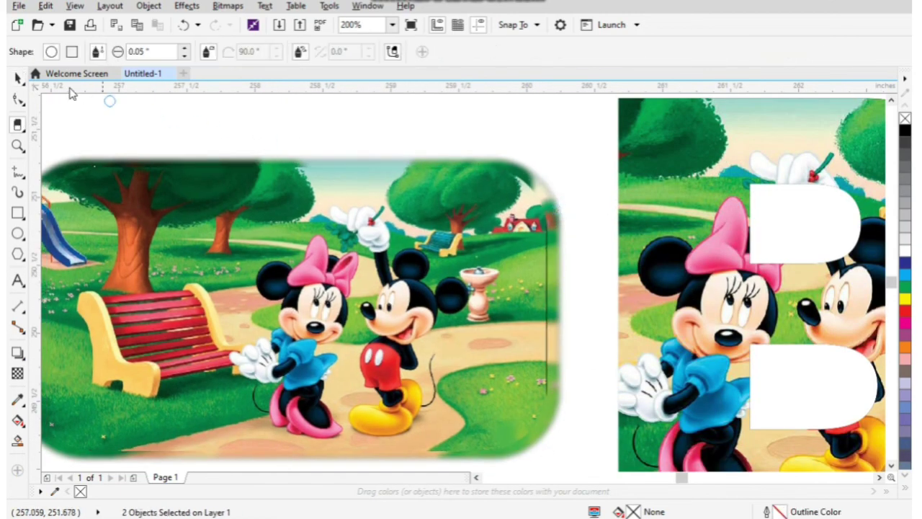
click(19, 76)
scroll(415, 209, down, 2)
click(367, 369)
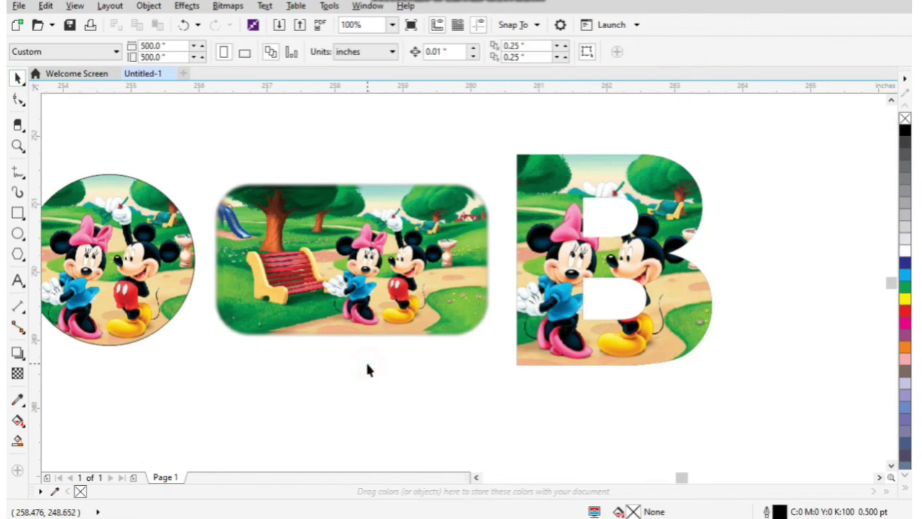